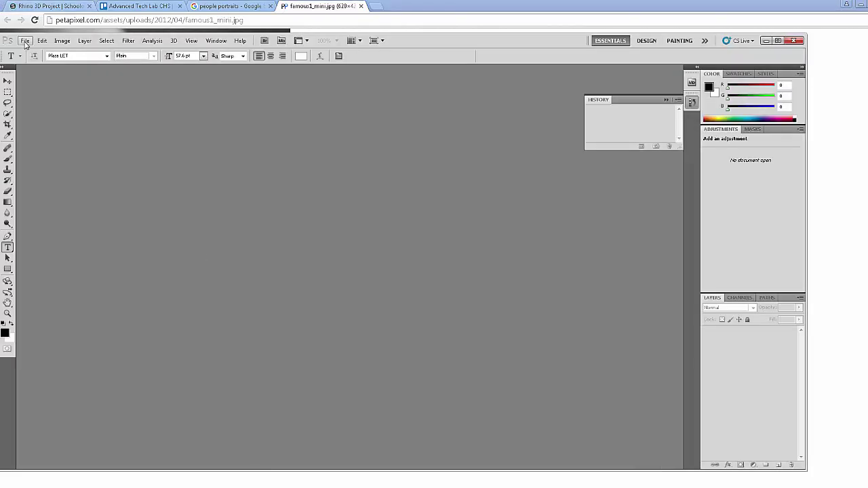
Create a new 620×424 document using the Clipboard preset.
left_click(24, 42)
left_click(31, 55)
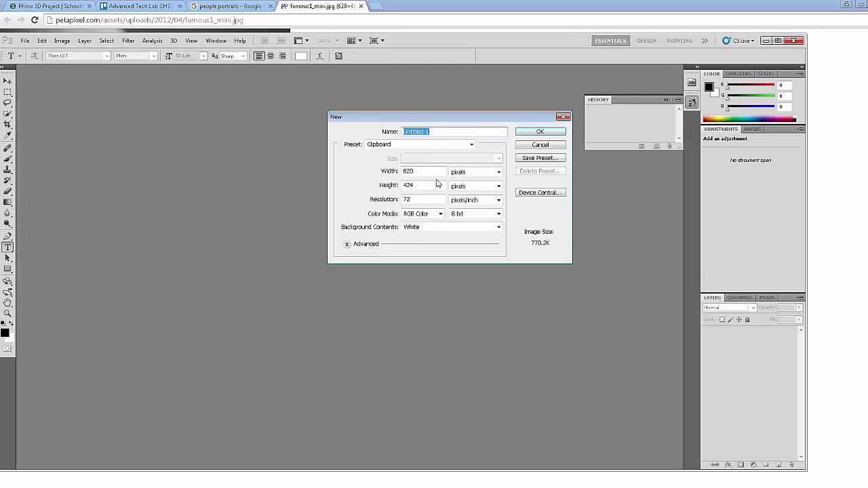
left_click(539, 132)
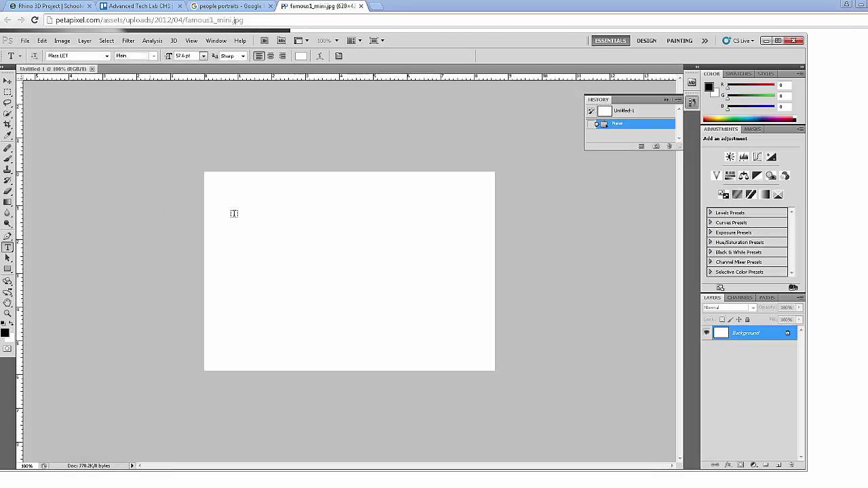
Paste the copied portrait into the new document as Layer 1, then go to the Artistic filters.
left_click(42, 40)
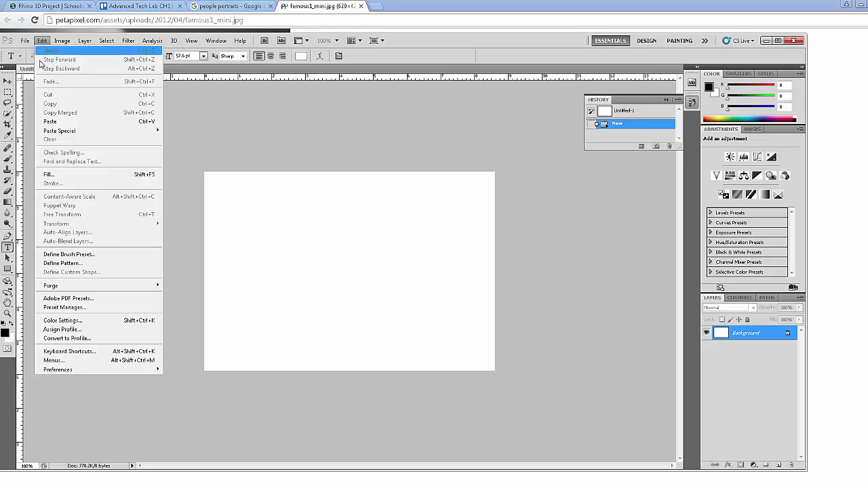
left_click(61, 121)
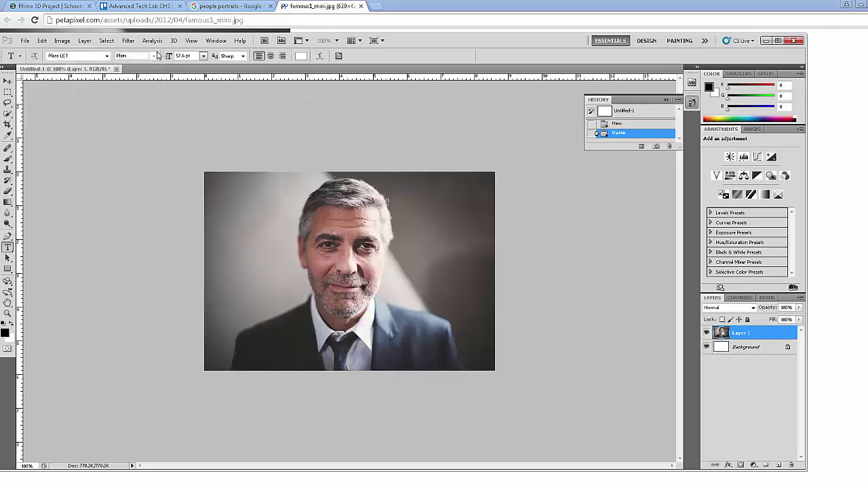
left_click(128, 41)
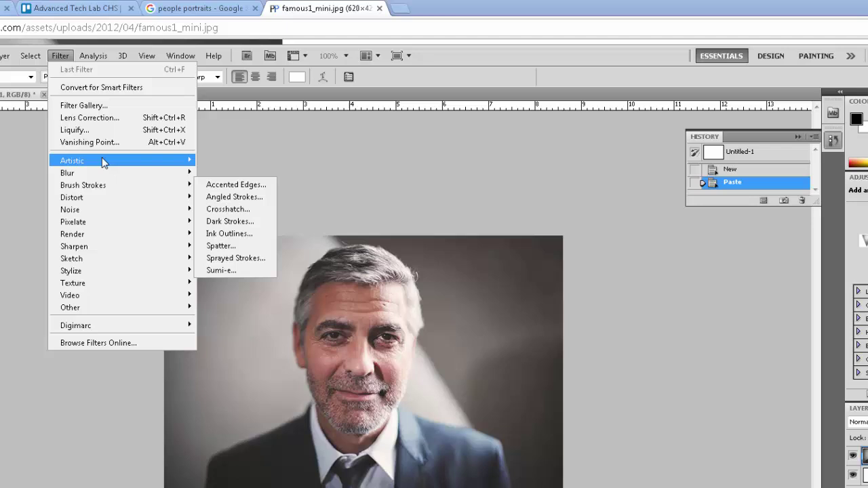
mouse_move(104, 162)
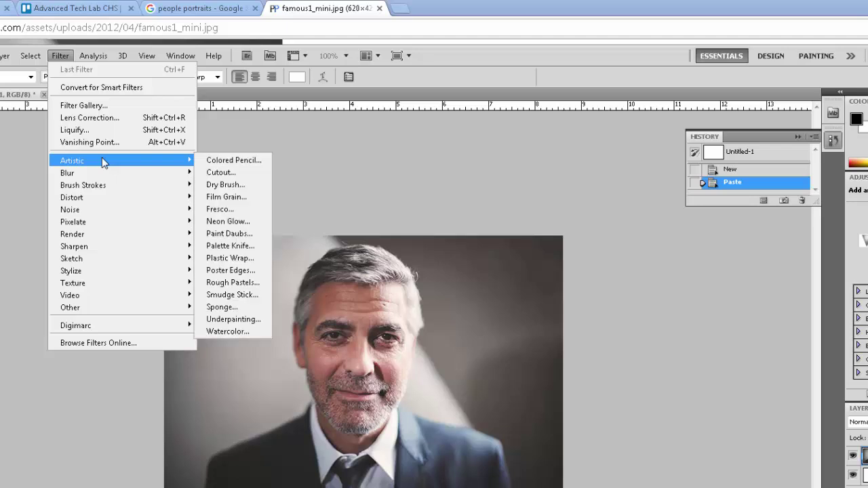
Apply Cutout in the Filter Gallery with Number of Levels 2, Edge Simplicity 5, Edge Fidelity 1.
left_click(218, 174)
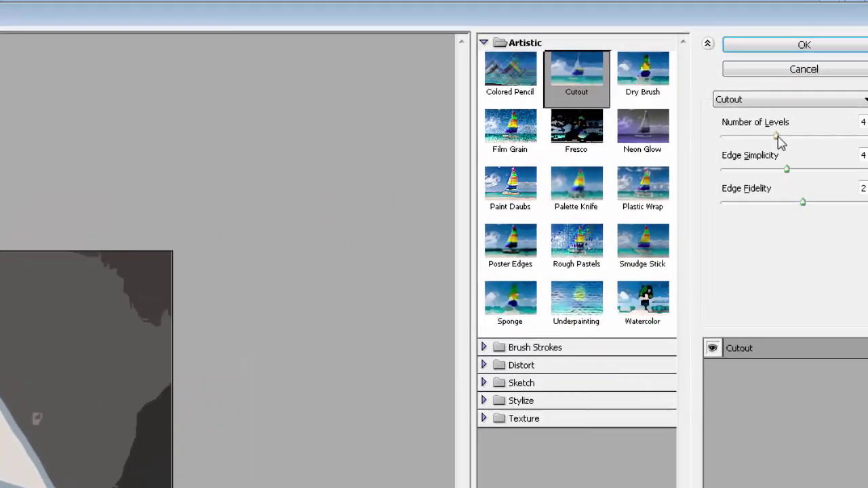
left_click_drag(777, 137, 769, 98)
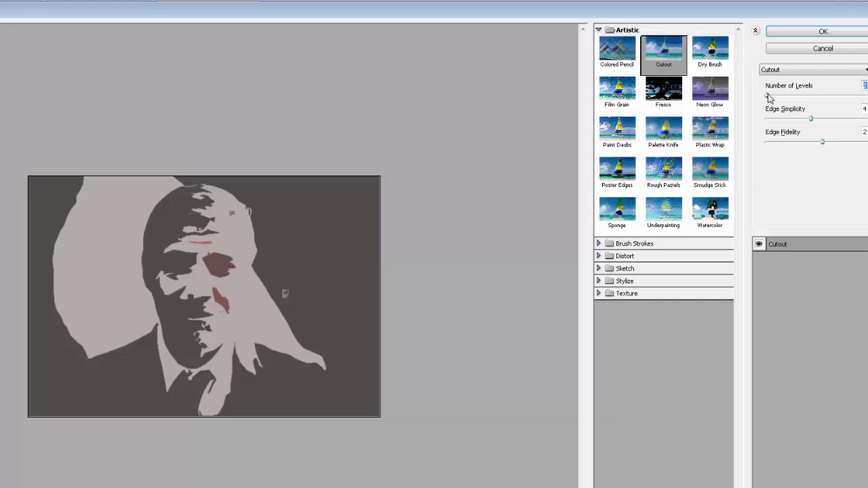
left_click_drag(768, 98, 777, 98)
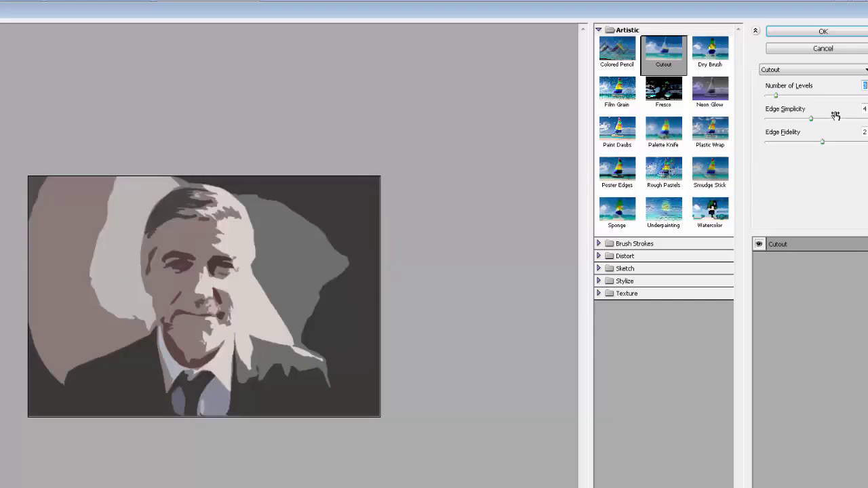
mouse_move(811, 120)
left_mouse_down()
mouse_move(759, 124)
mouse_move(845, 129)
mouse_move(808, 130)
mouse_move(817, 130)
left_mouse_up()
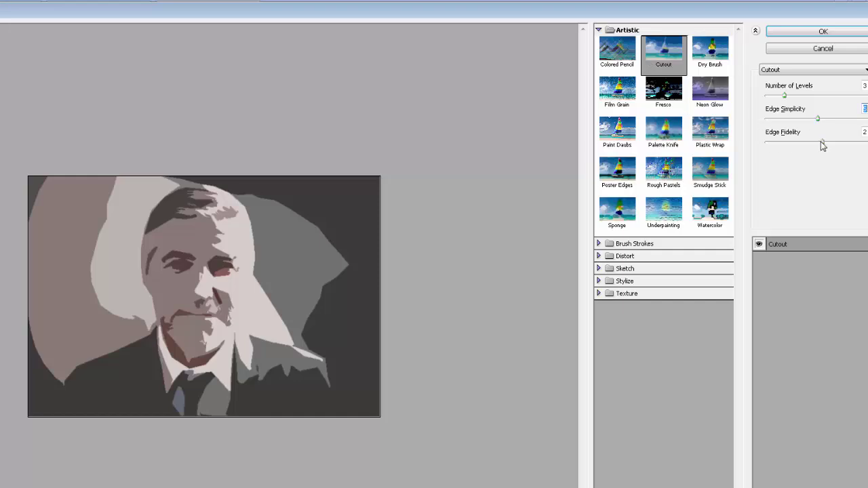
left_click_drag(823, 142, 768, 139)
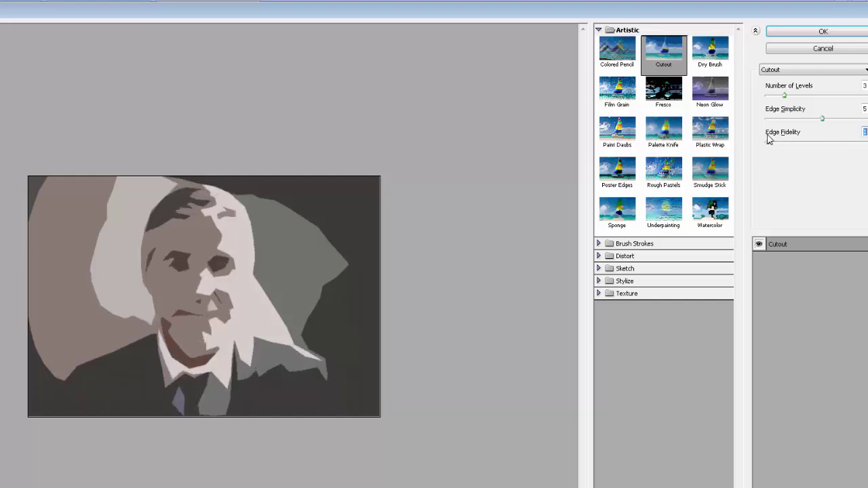
left_click(784, 96)
left_click_drag(784, 97, 769, 98)
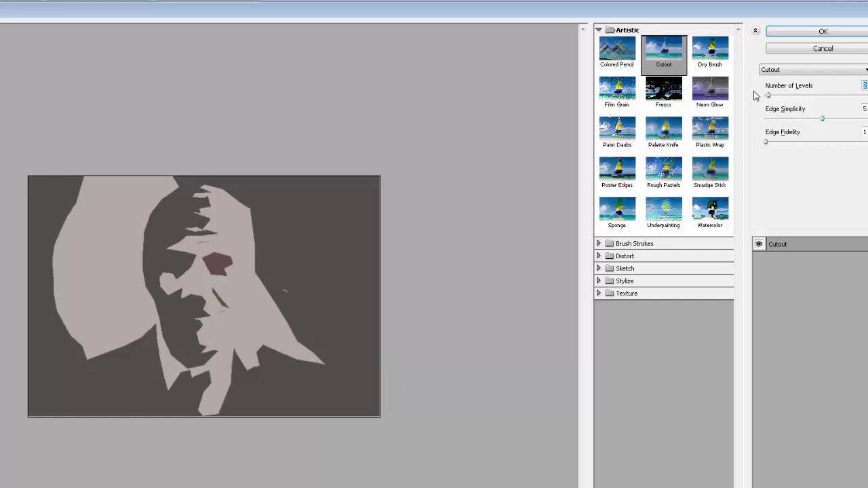
left_click(802, 36)
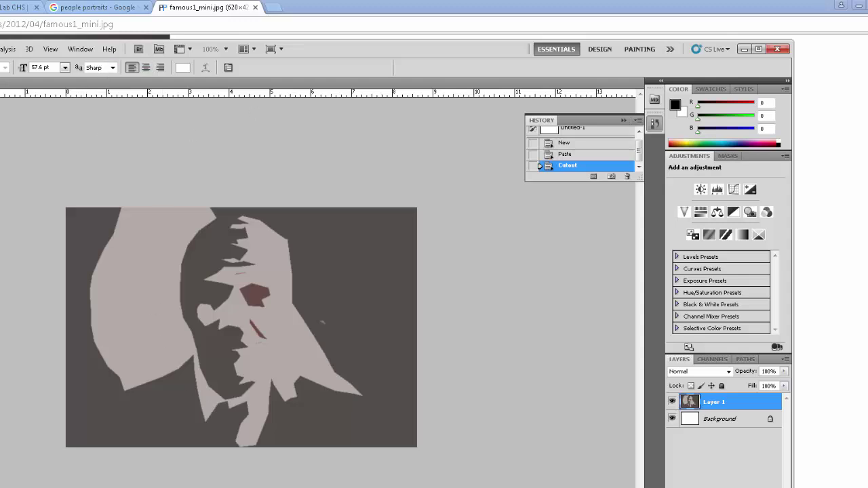
Copy the winking man's black-and-white portrait from Google Images and return to Photoshop.
left_click(95, 7)
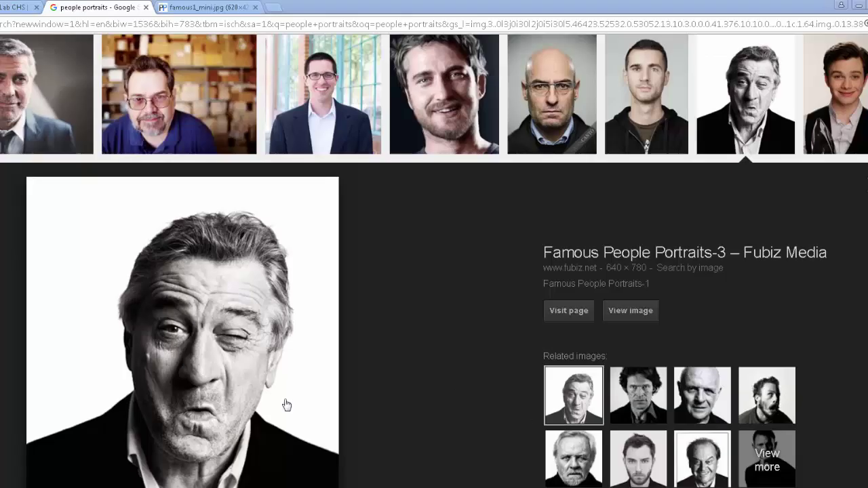
right_click(143, 299)
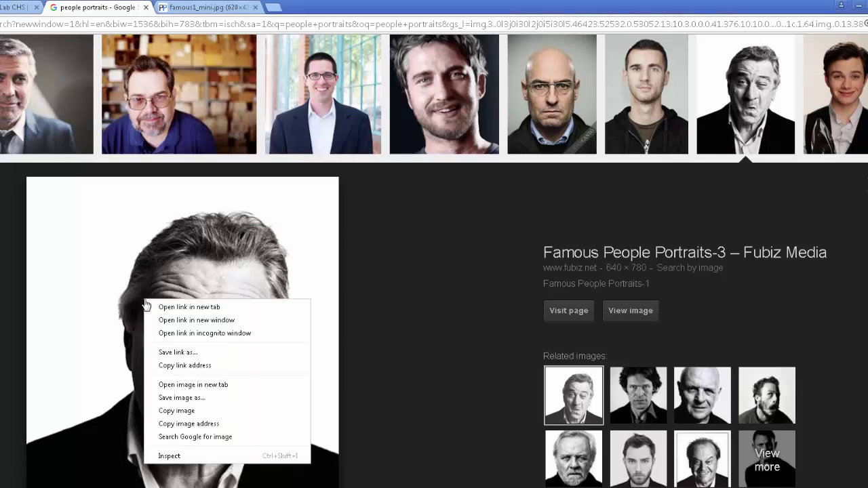
left_click(172, 411)
key("alt+Tab")
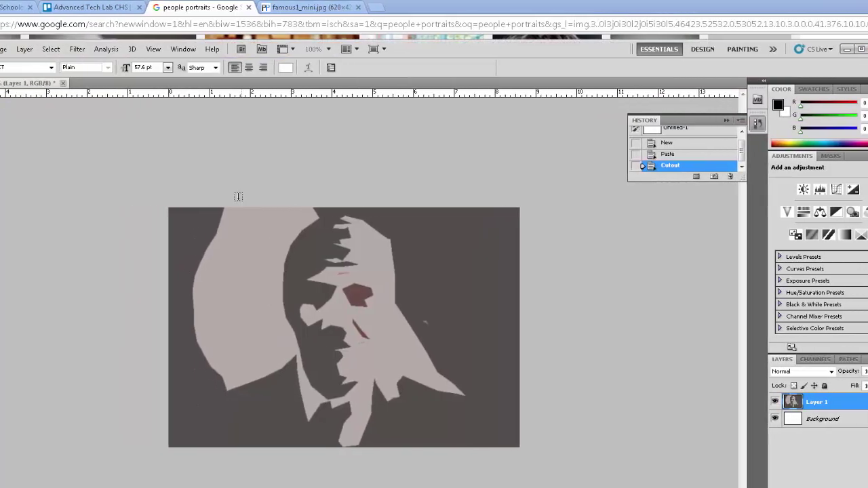
left_click(30, 52)
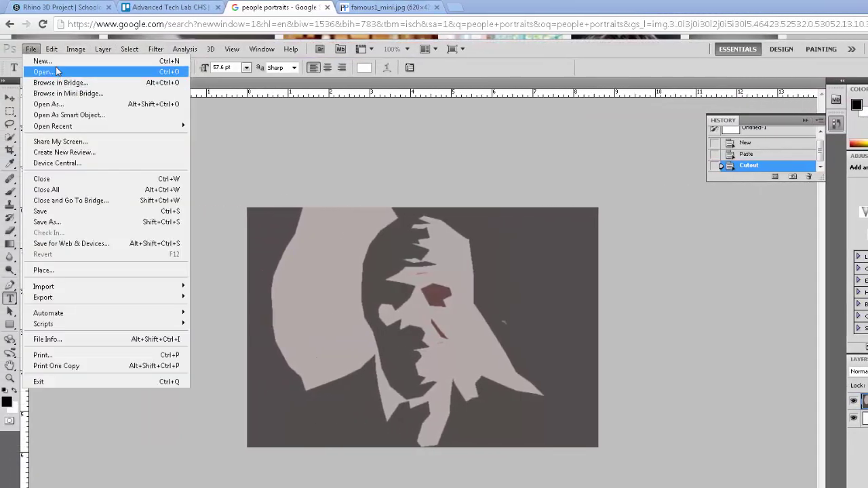
Paste the winking portrait into a new 640×780 clipboard-sized document and preview it with Cutout.
left_click(57, 62)
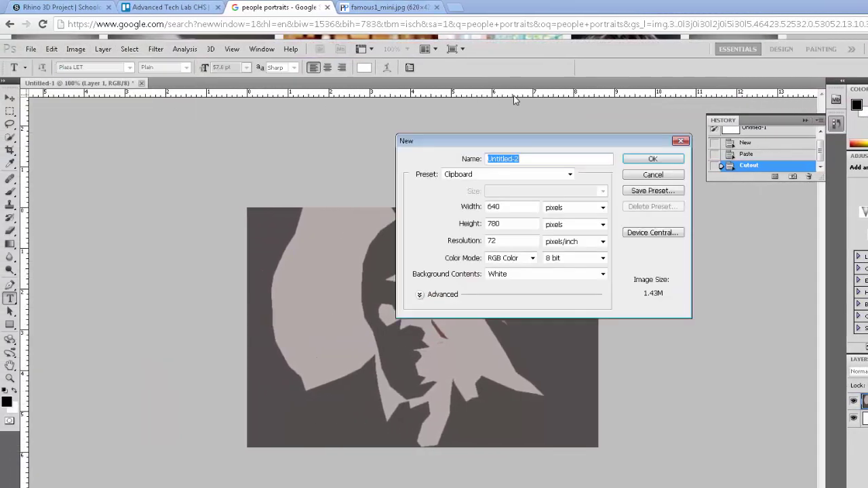
left_click(652, 158)
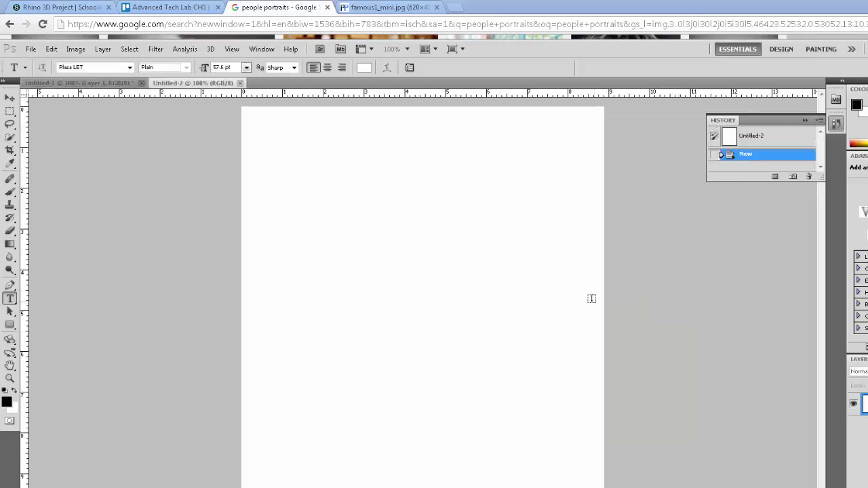
key("ctrl+v")
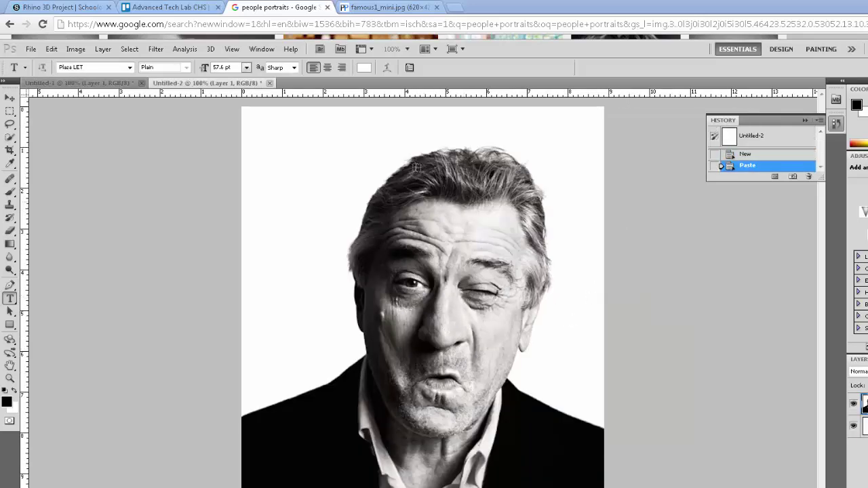
left_click(158, 50)
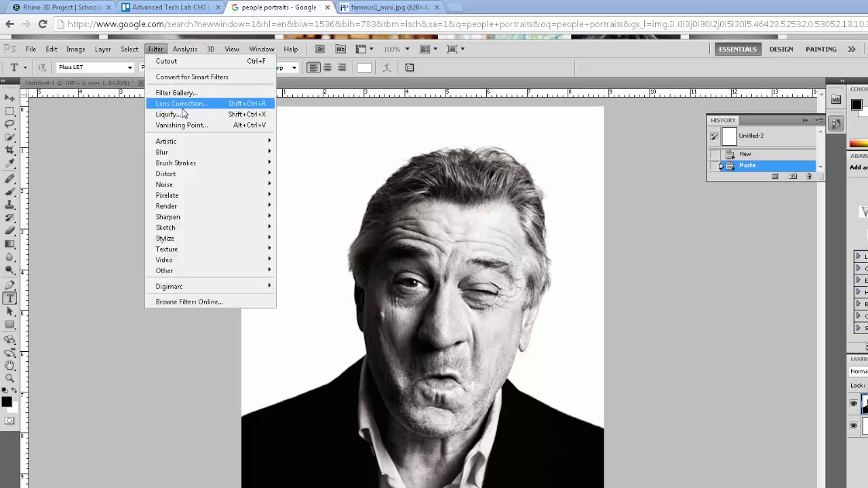
mouse_move(194, 140)
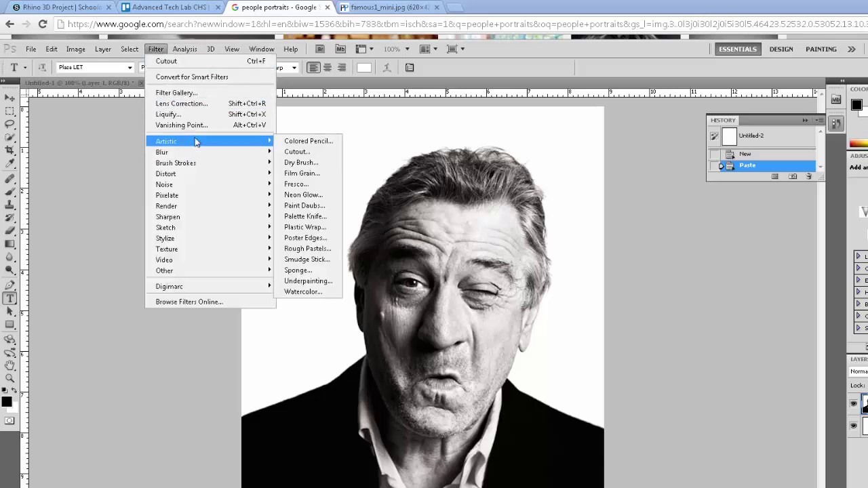
left_click(294, 154)
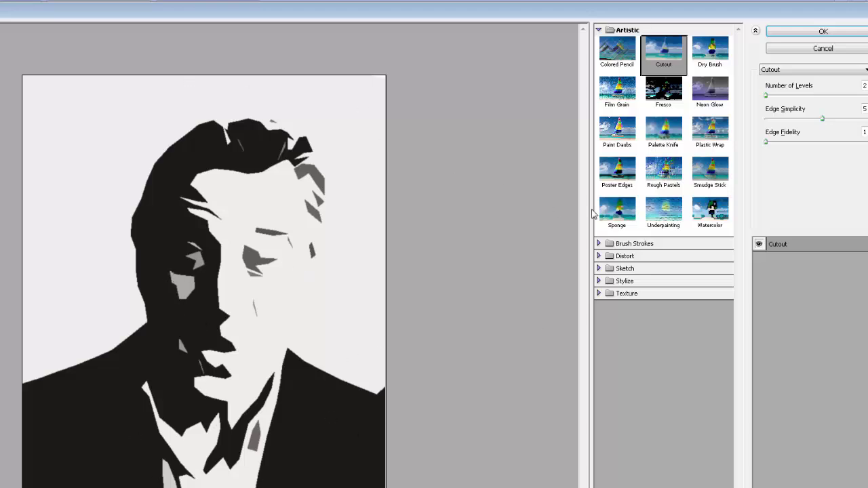
Apply the Cutout filter to the winking portrait.
left_click(828, 35)
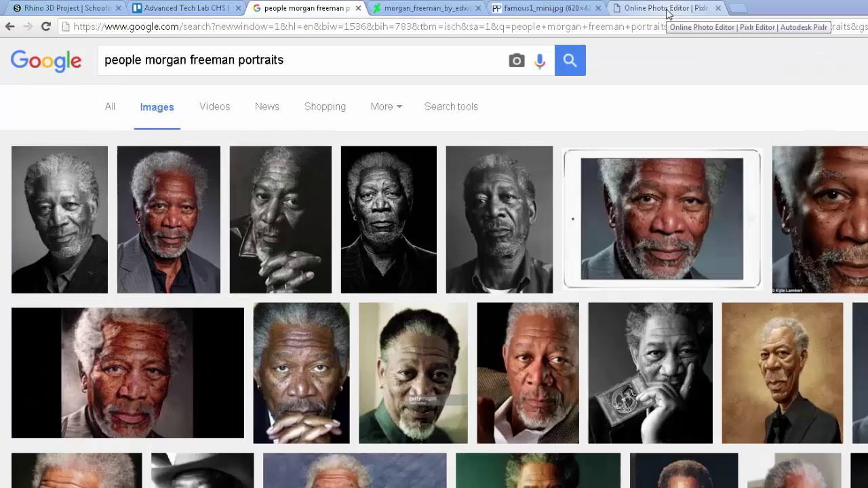
Copy the hand-on-cheek portrait's image address from its tab and switch to the Pixlr editor tab.
left_click(503, 10)
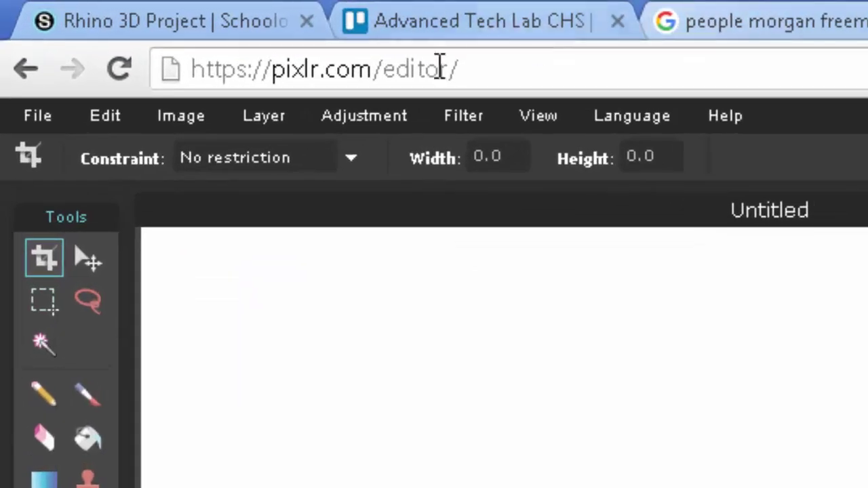
left_click_drag(272, 70, 581, 69)
left_click(581, 69)
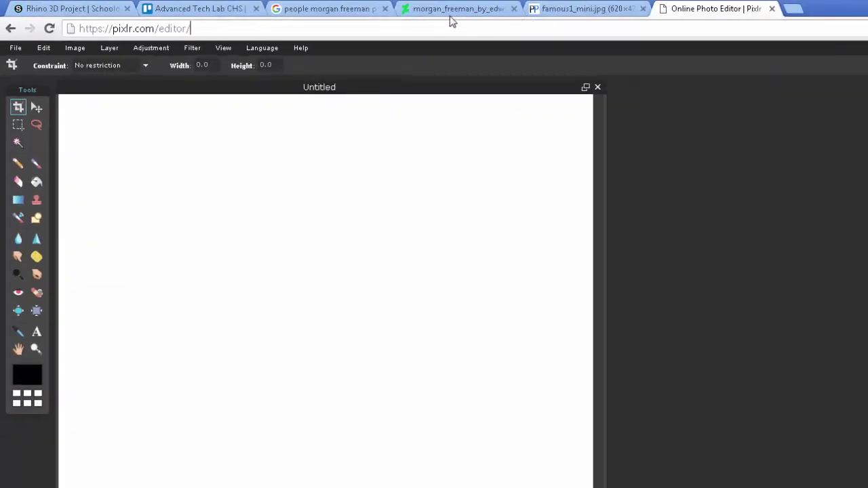
left_click(841, 16)
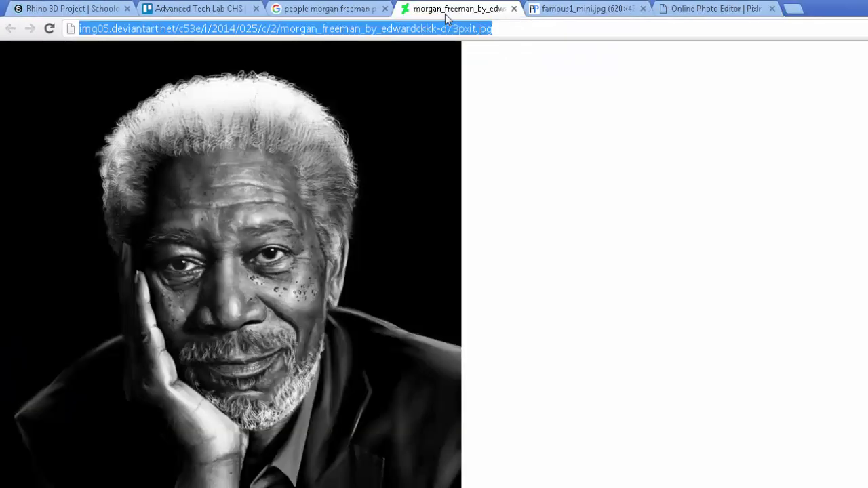
left_click(322, 17)
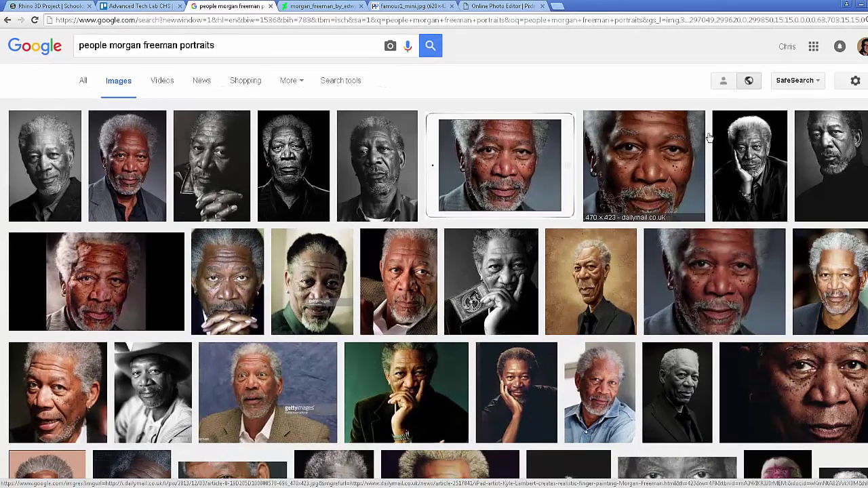
left_click(335, 8)
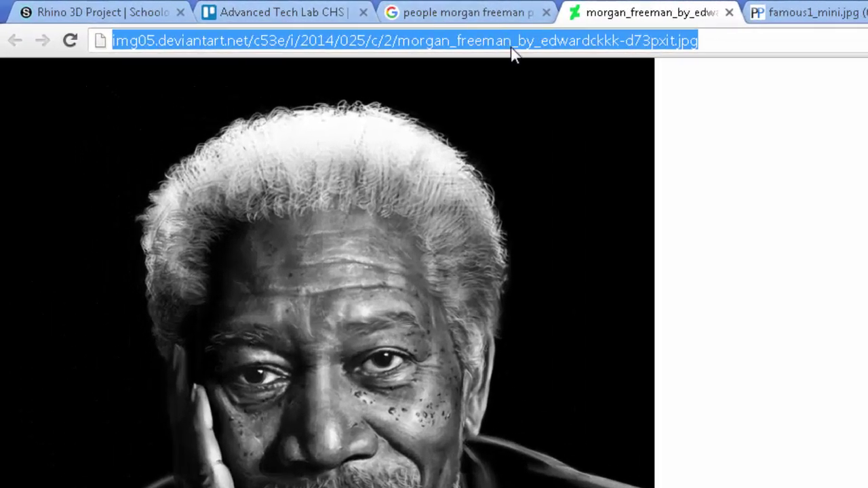
right_click(511, 54)
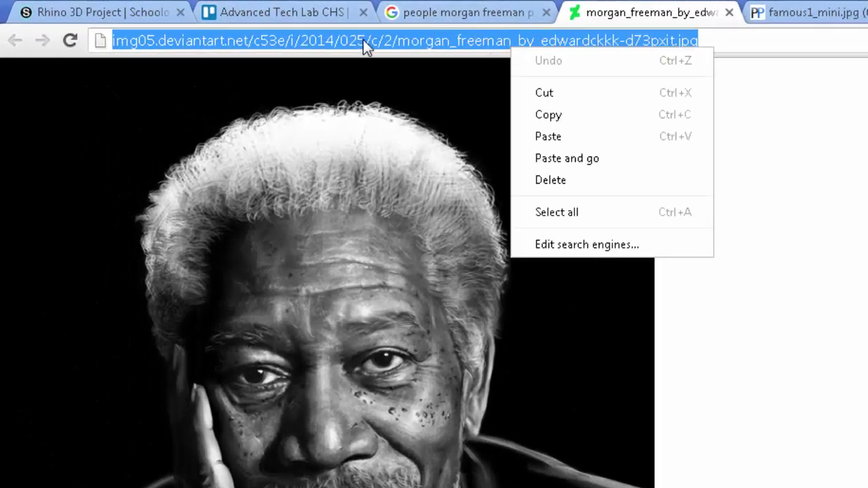
left_click(600, 116)
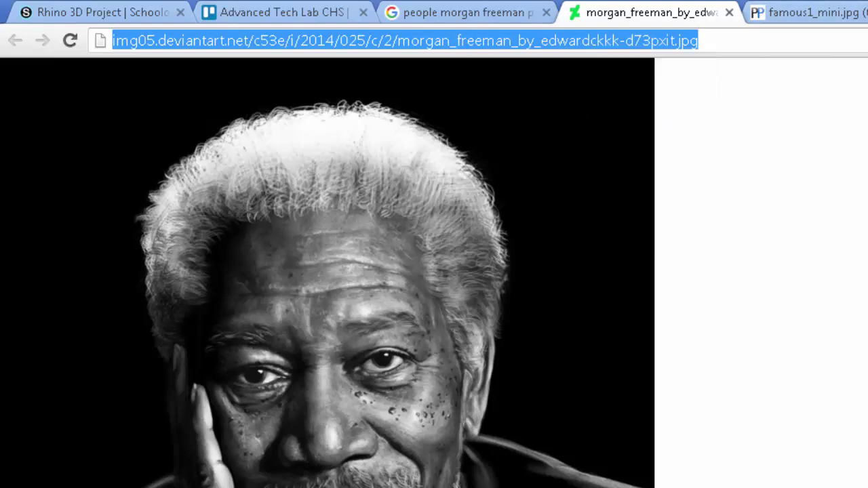
left_click(769, 12)
Load the portrait into Pixlr through File > Open image URL using the copied address.
left_click(19, 70)
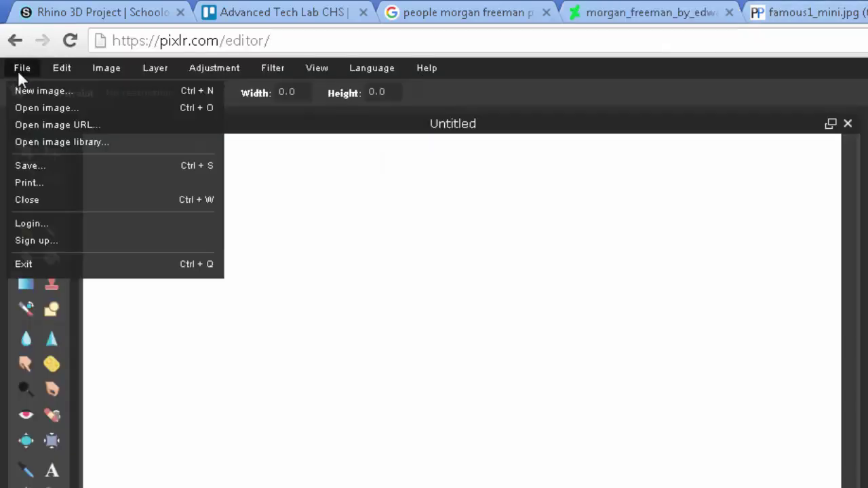
left_click(94, 126)
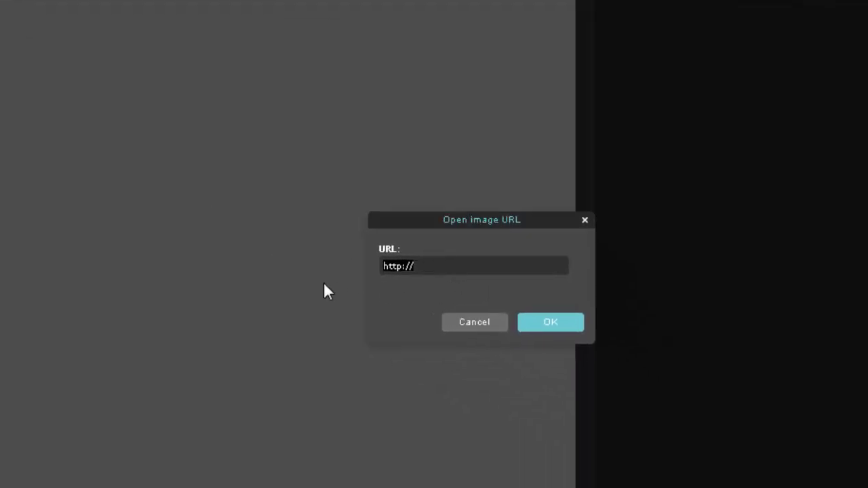
key("BackSpace")
key("ctrl+v")
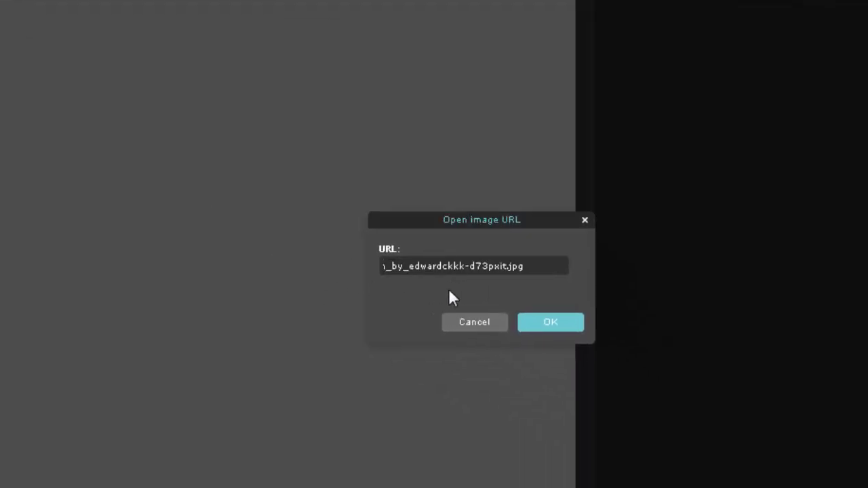
left_click(543, 322)
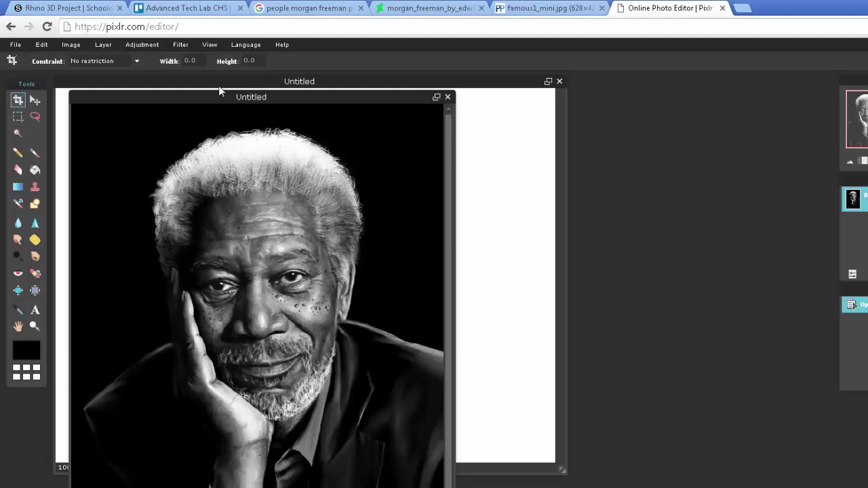
Apply the Art poster filter with a lowered Amount and Inverse left off.
left_click(176, 44)
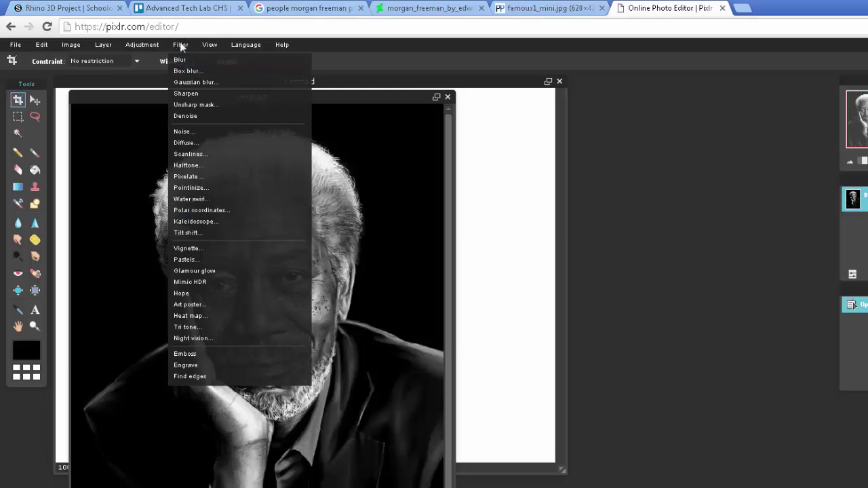
left_click(191, 304)
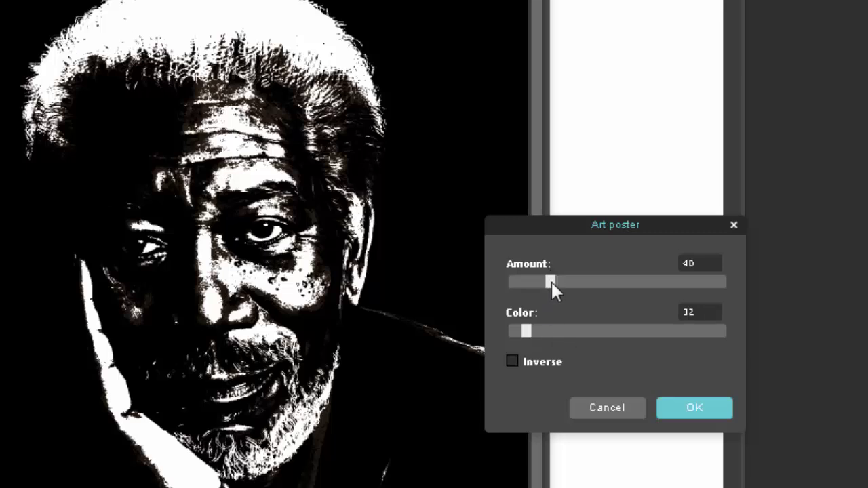
mouse_move(552, 282)
left_mouse_down()
mouse_move(511, 282)
mouse_move(716, 278)
mouse_move(548, 281)
left_mouse_up()
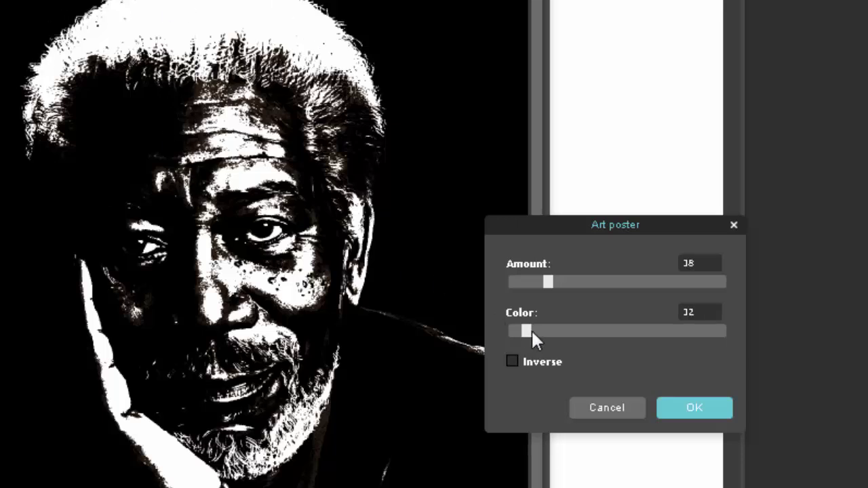
left_click(512, 361)
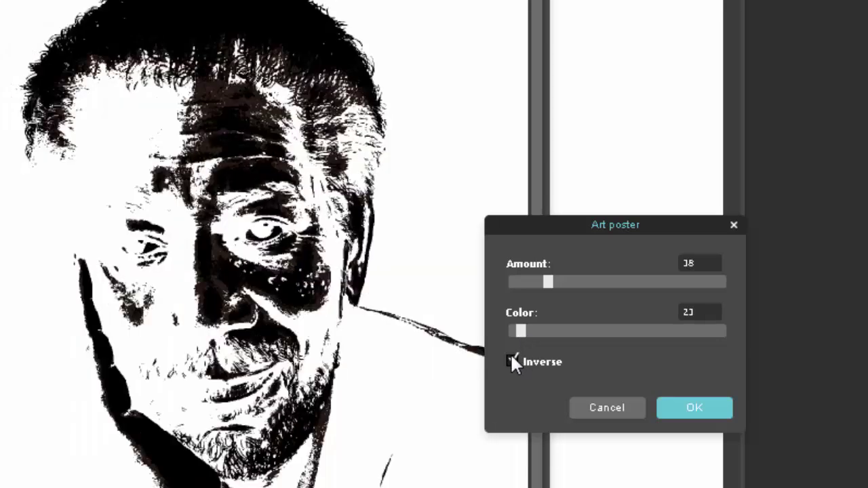
left_click(513, 360)
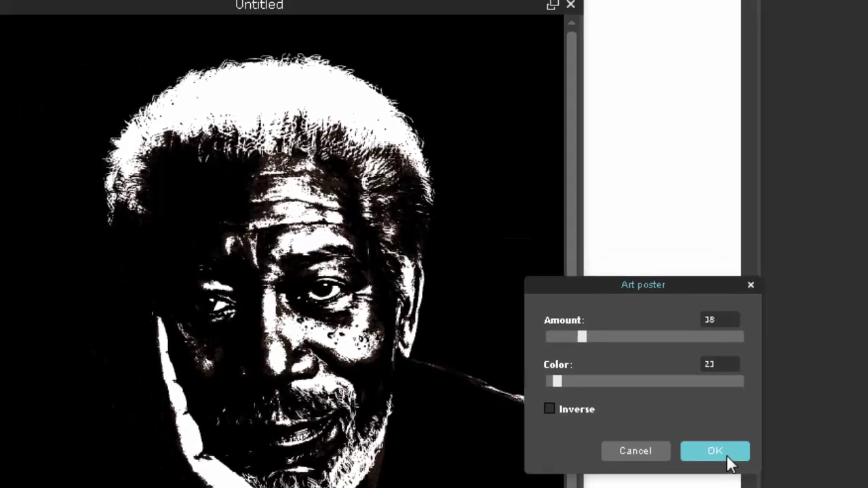
left_click(717, 410)
left_click(245, 47)
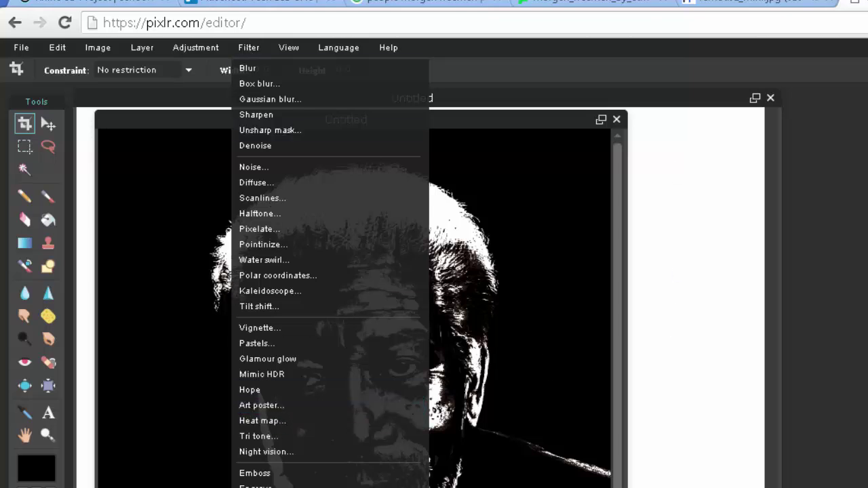
Undo the Art poster effect and preview Adjustment > Threshold at level 40.
key("ctrl+z")
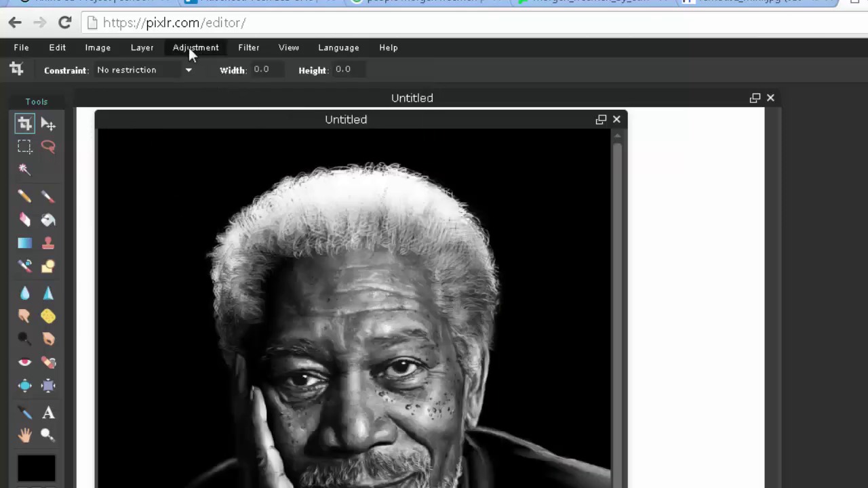
left_click(188, 46)
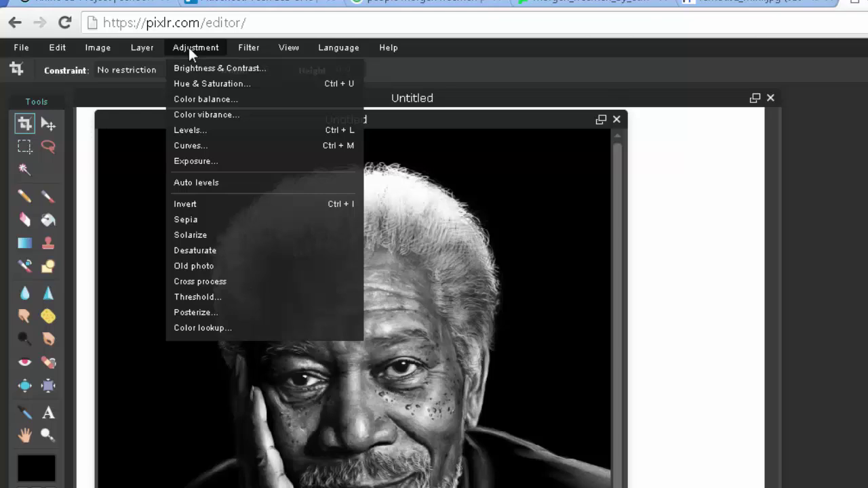
left_click(185, 296)
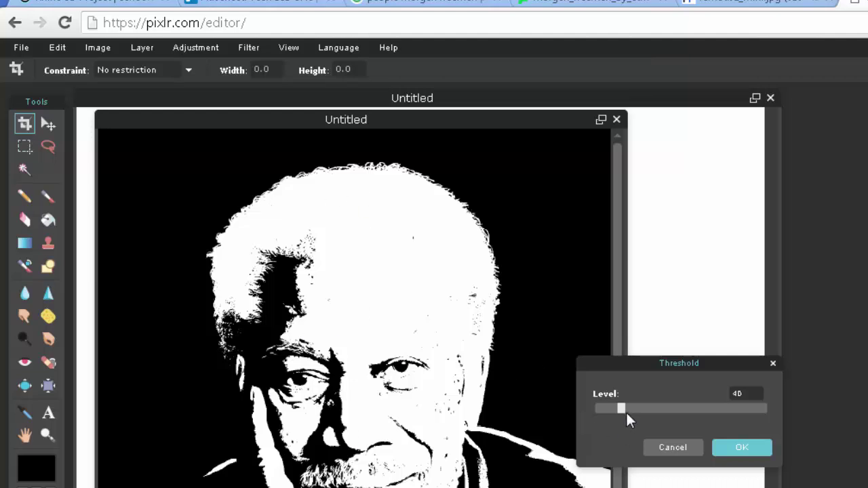
Raise the Threshold level to 68 so more facial detail shows in black.
mouse_move(626, 410)
left_mouse_down()
mouse_move(602, 406)
mouse_move(701, 406)
mouse_move(630, 407)
mouse_move(640, 404)
left_mouse_up()
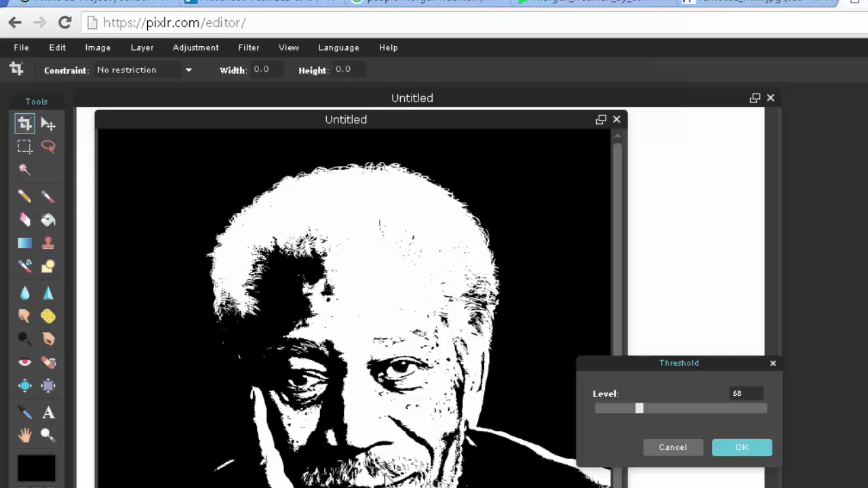
Apply the threshold to the portrait, then preview and discard the Art poster effect.
left_click(724, 447)
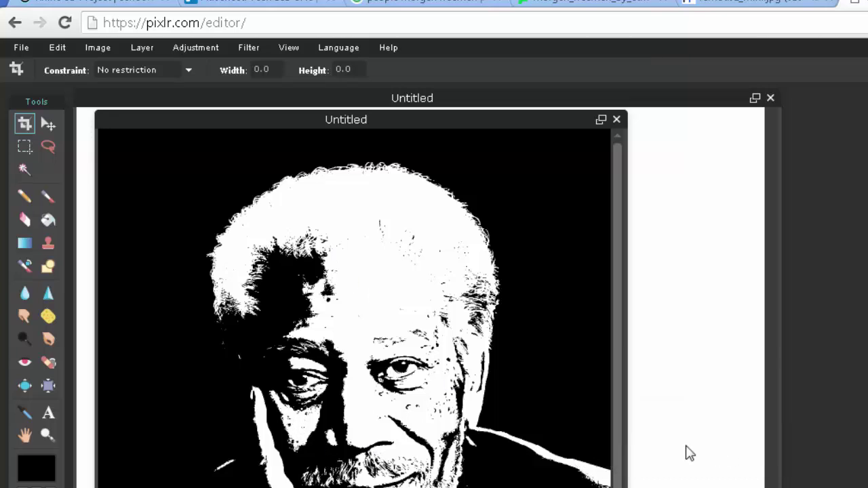
left_click(242, 47)
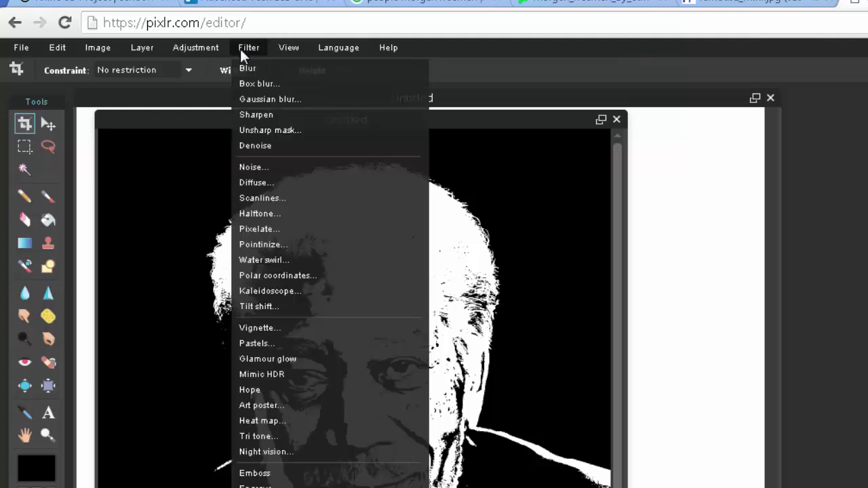
left_click(278, 406)
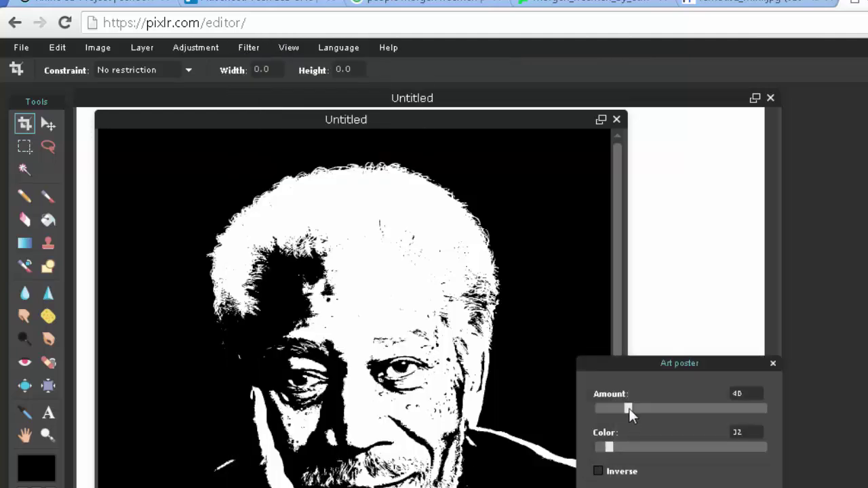
left_click_drag(599, 407, 655, 408)
key("Return")
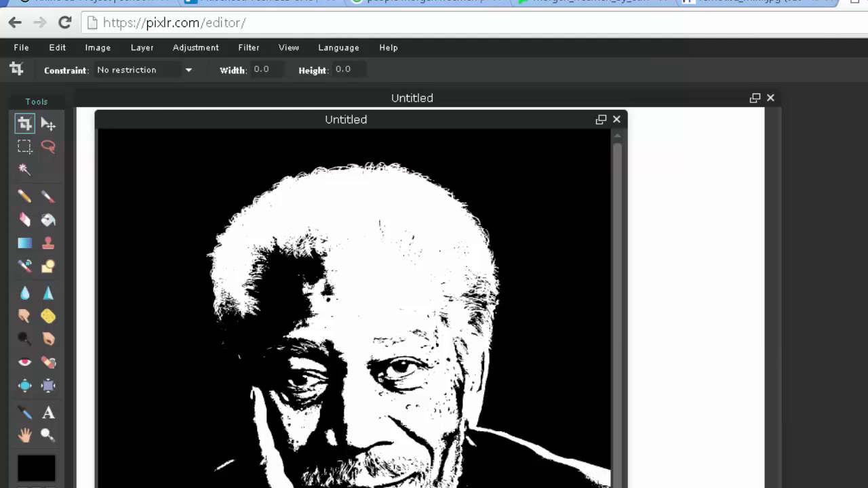
Preview Posterize on the stencil portrait, trying different Level values.
left_click(194, 49)
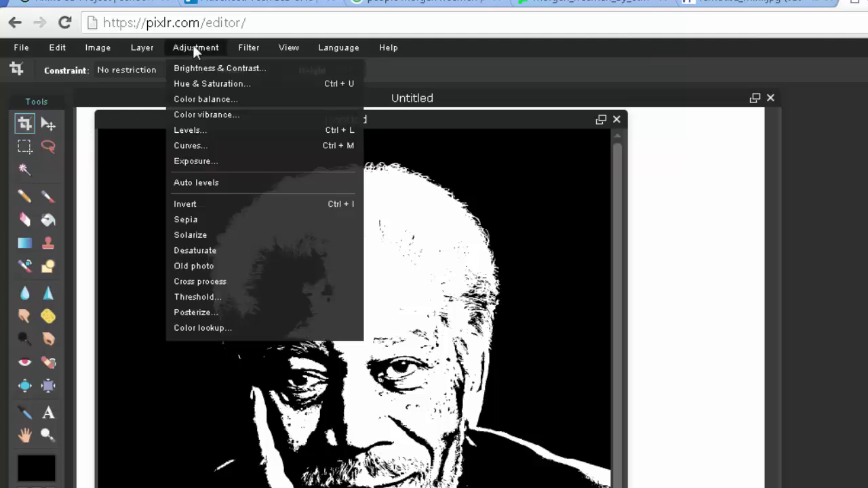
left_click(223, 313)
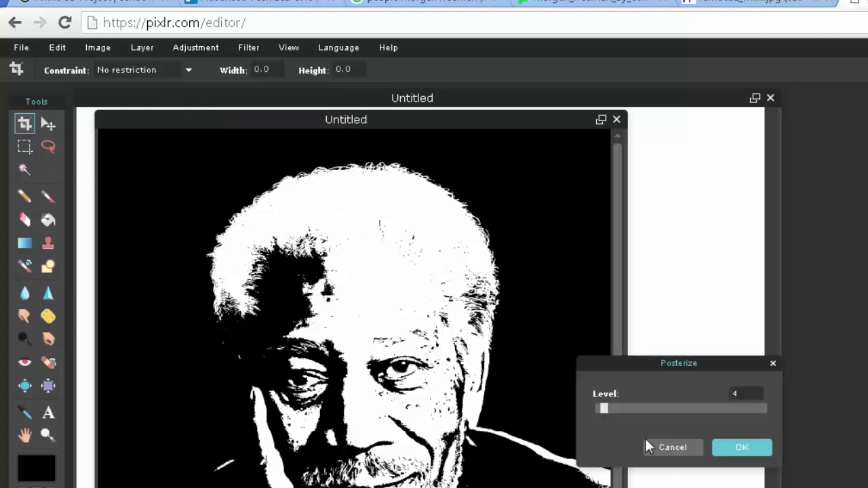
left_click_drag(700, 408, 605, 409)
Cancel Posterize, then save the bald man's portrait from Chrome as a JPEG in Pictures.
left_click(669, 446)
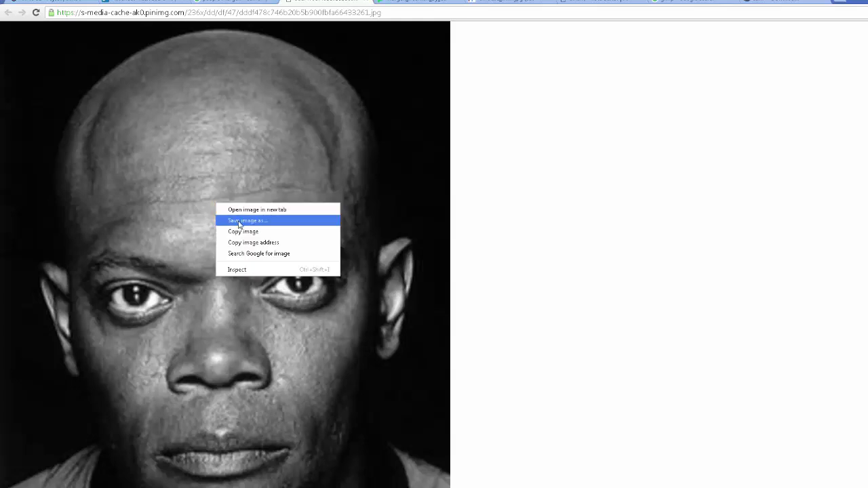
left_click(239, 221)
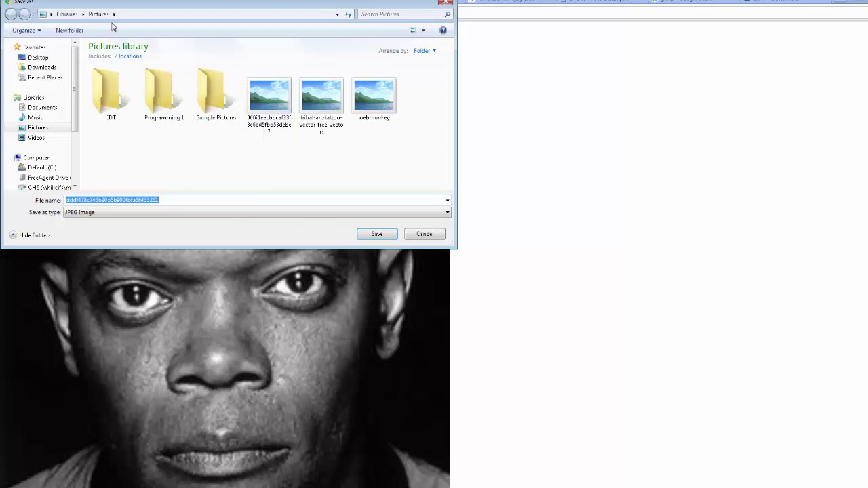
left_click(375, 234)
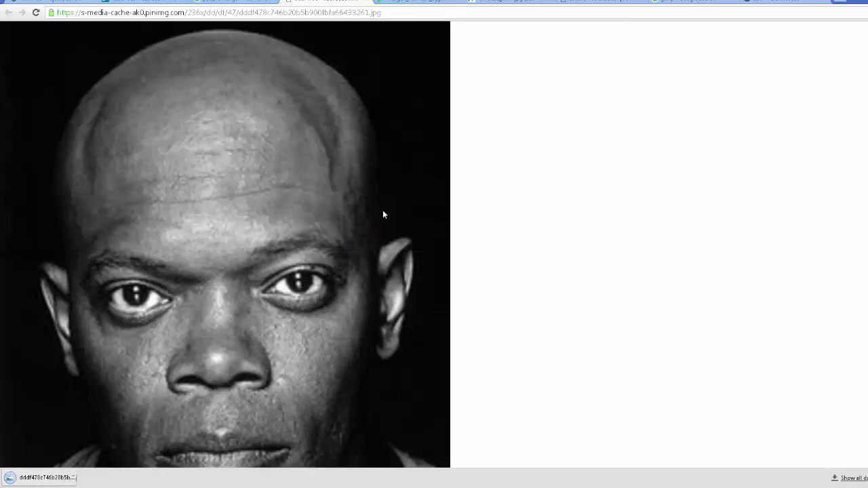
Launch GIMP, open dddf478c746b20b5b900fbfa66433261.jpg from Pictures, and enlarge its image window.
left_click(13, 477)
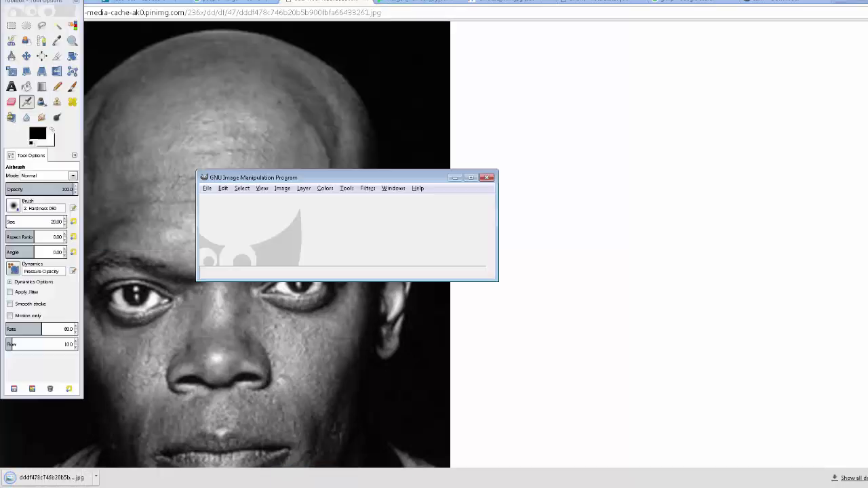
left_click(208, 188)
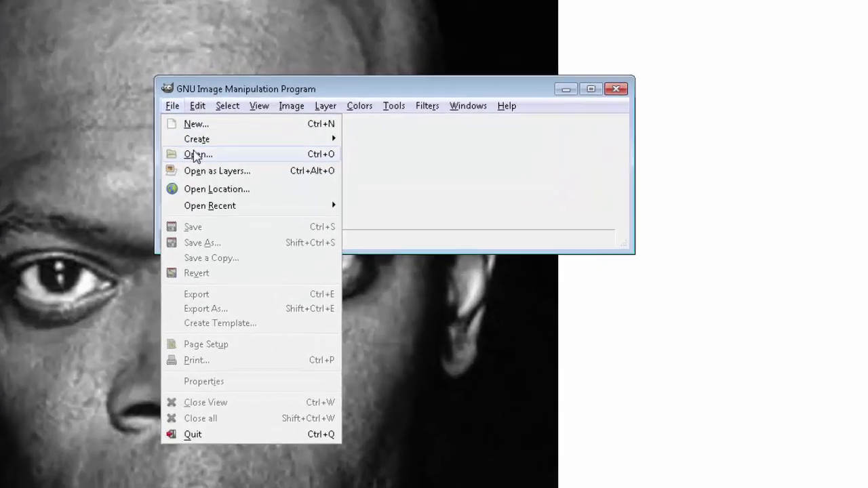
left_click(195, 155)
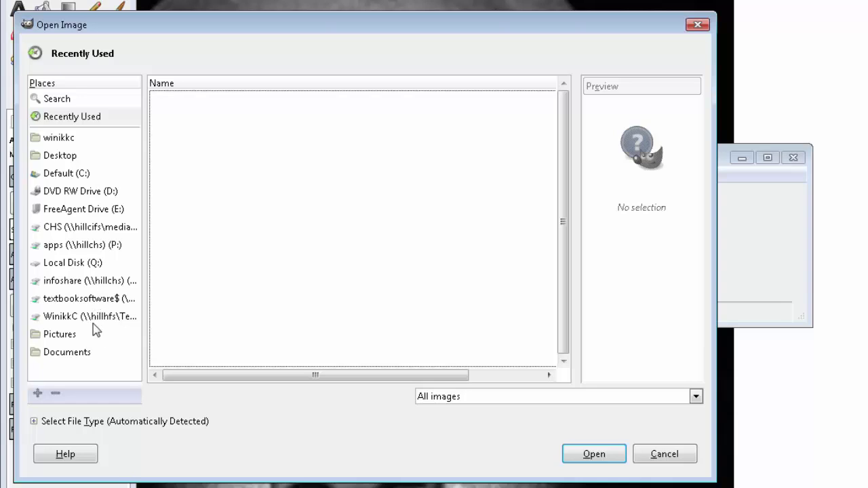
left_click(61, 336)
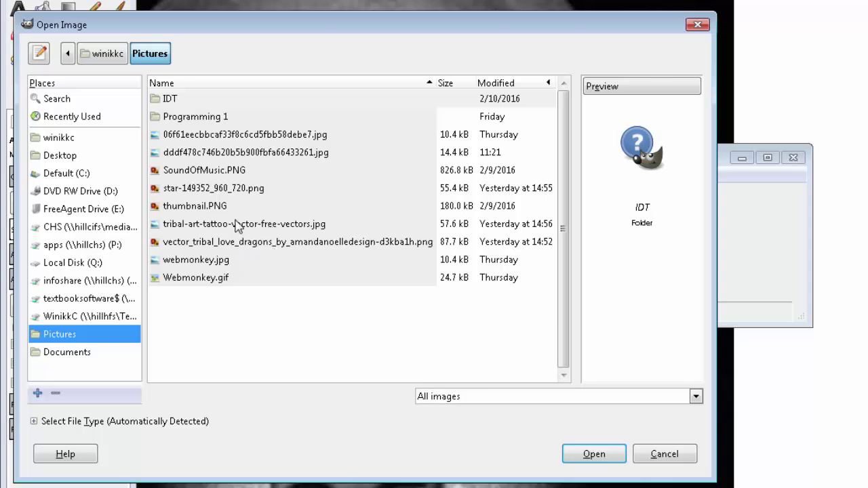
left_click(219, 156)
left_click(592, 454)
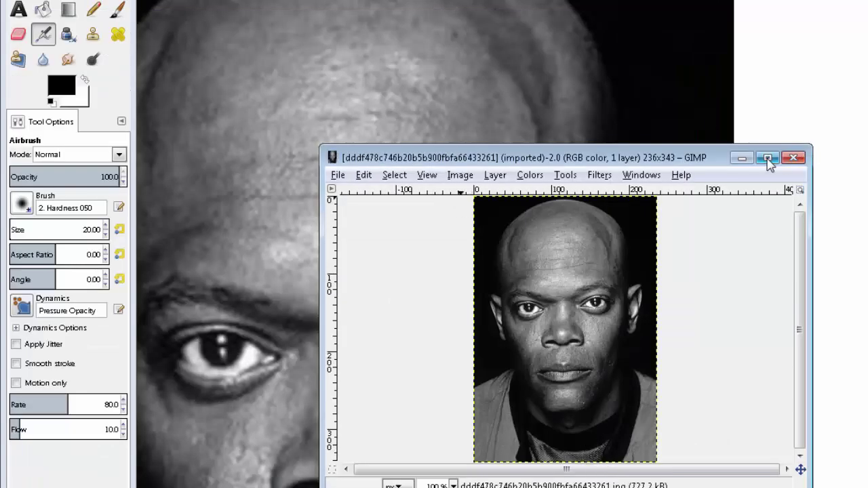
double_click(689, 145)
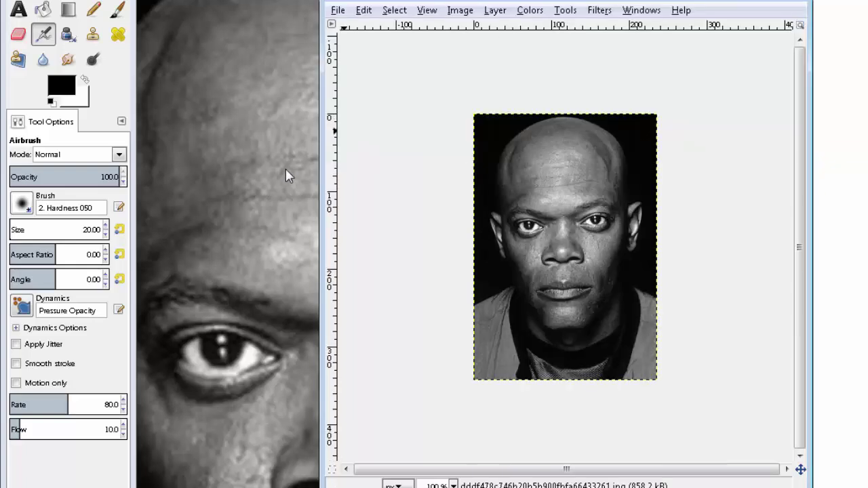
left_click_drag(321, 150, 204, 138)
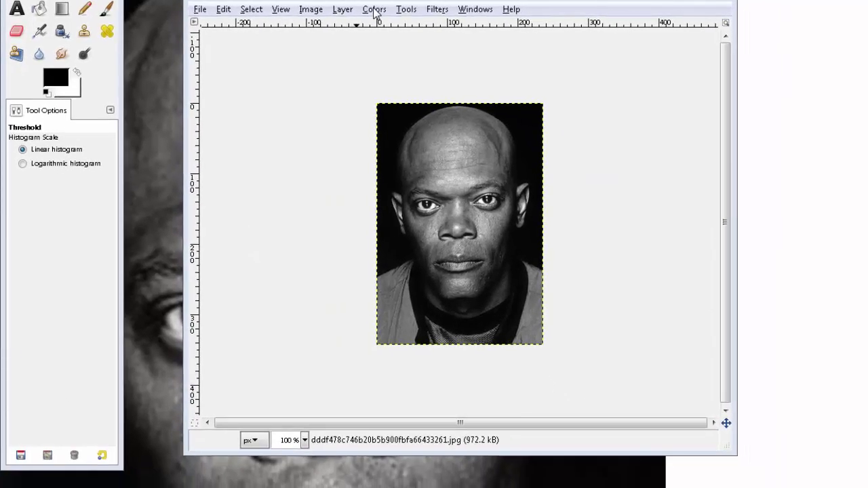
left_click(373, 10)
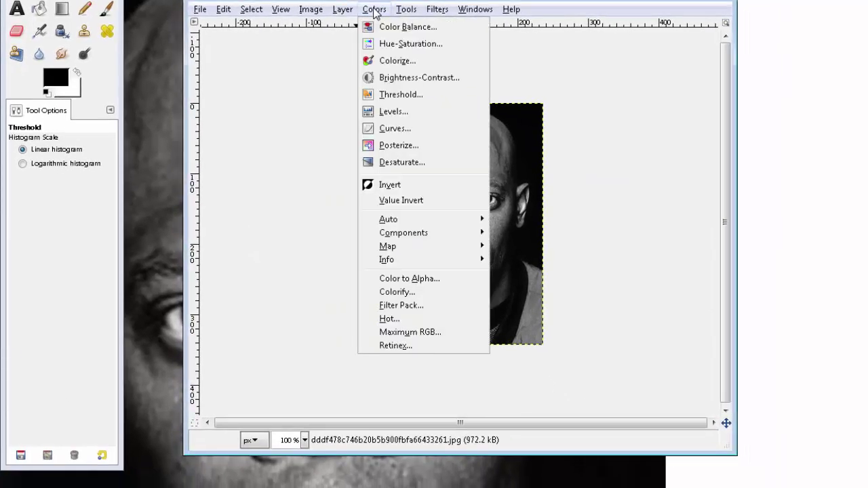
left_click(392, 95)
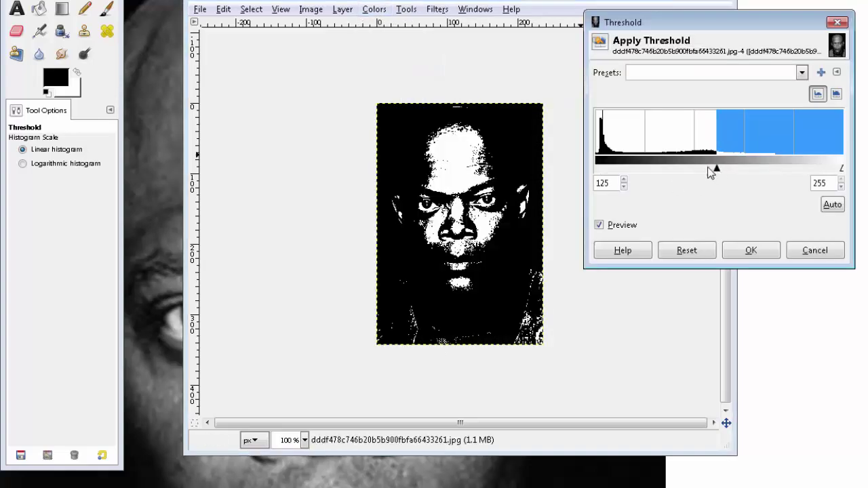
left_click_drag(705, 171, 661, 177)
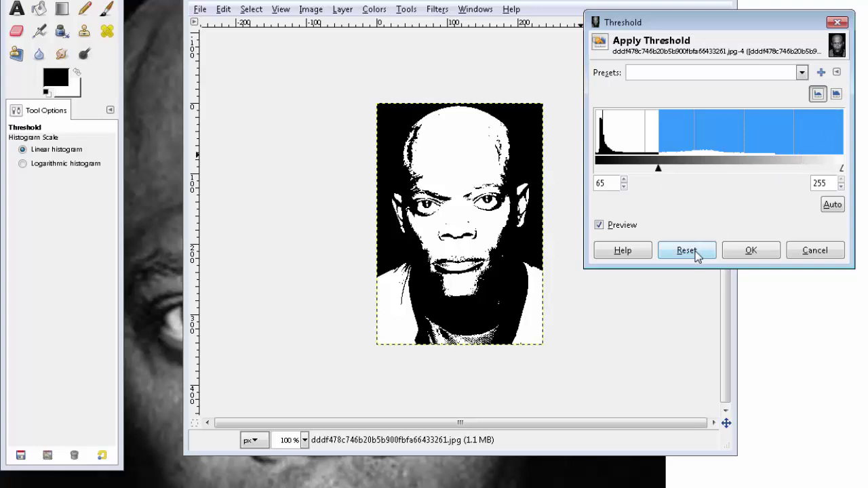
left_click(739, 255)
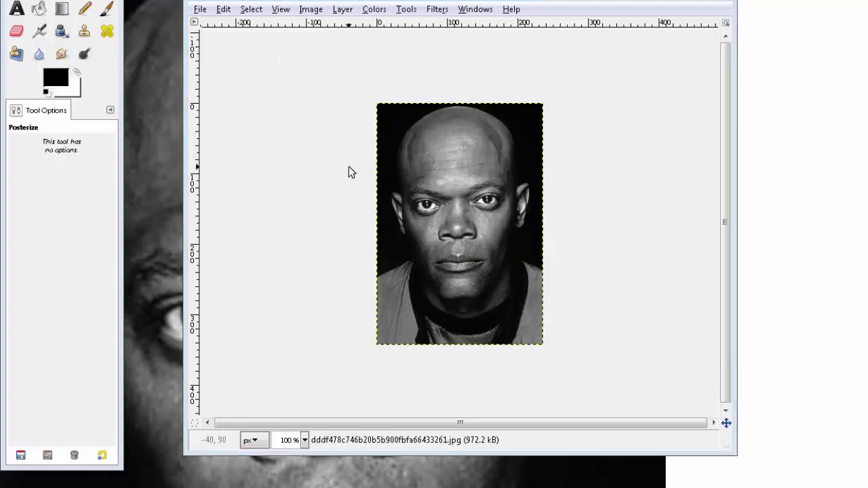
Posterize the bald man's portrait to 2 levels for stark black and white.
left_click(373, 9)
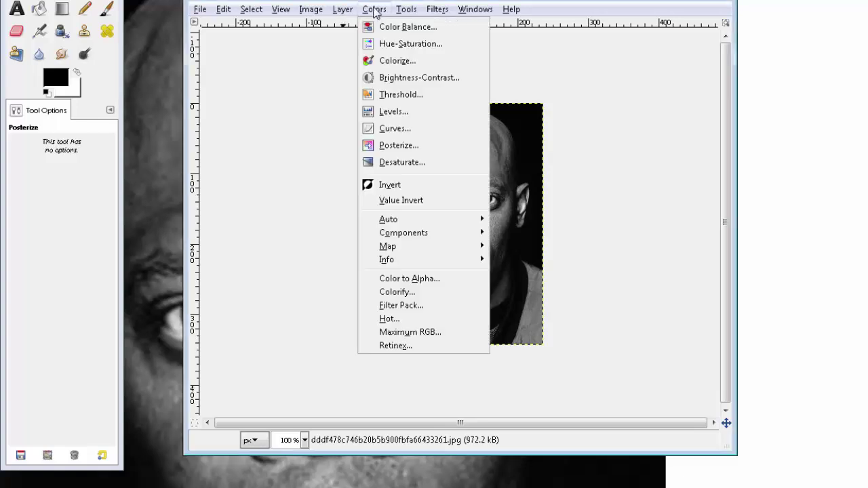
left_click(387, 147)
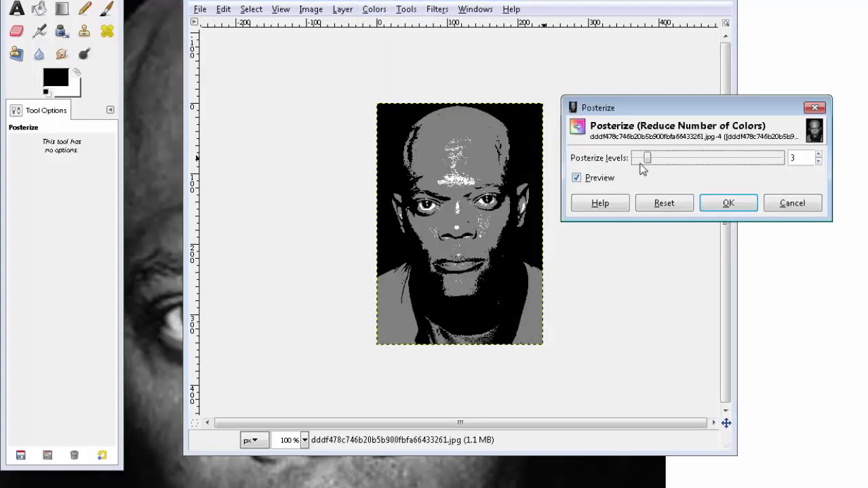
scroll(650, 160, "up", 6)
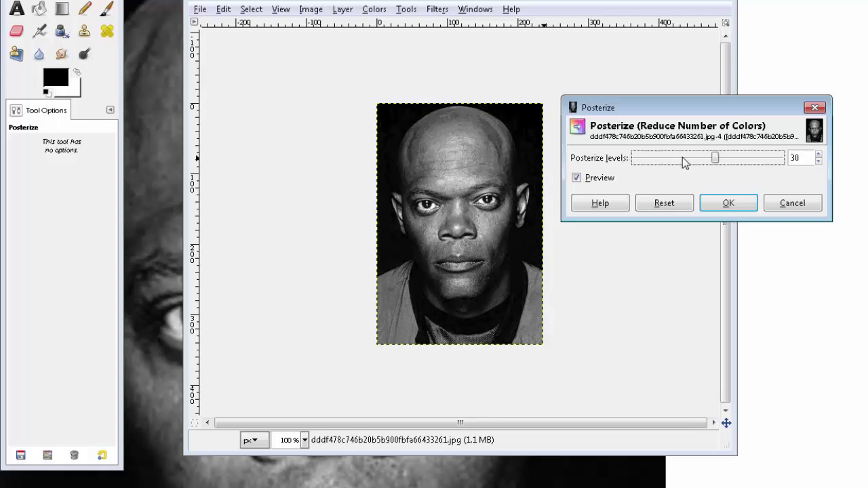
scroll(681, 160, "down", 6)
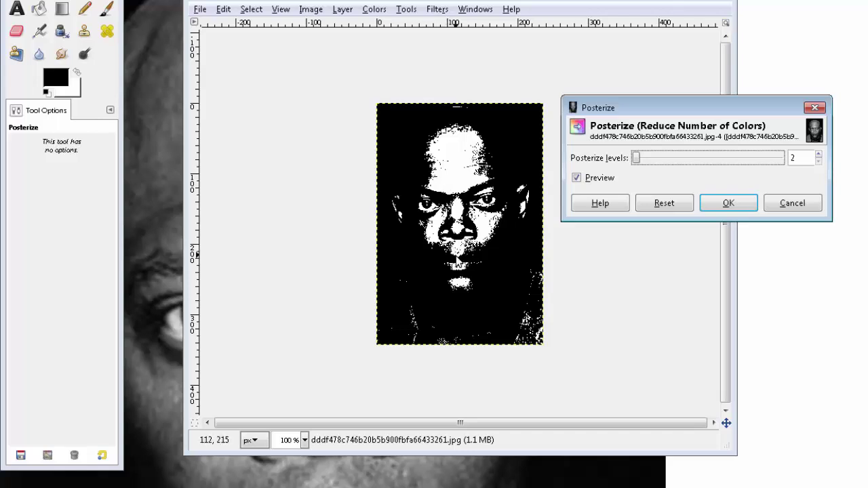
left_click(740, 203)
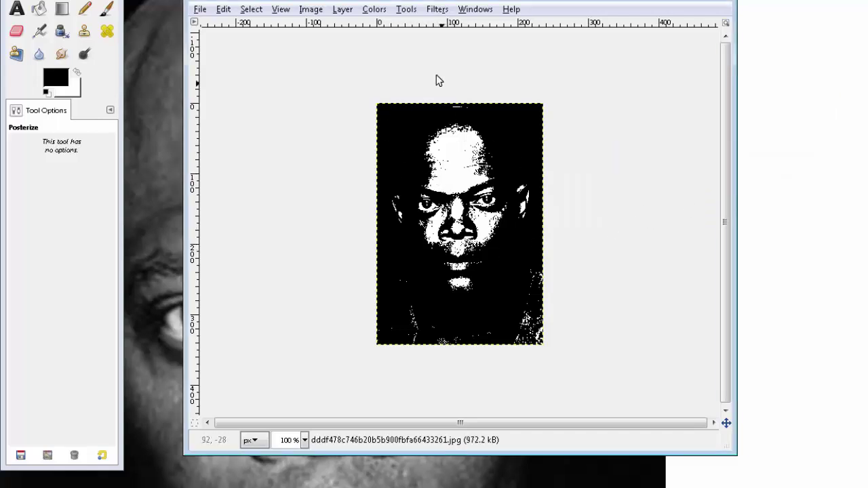
left_click(375, 8)
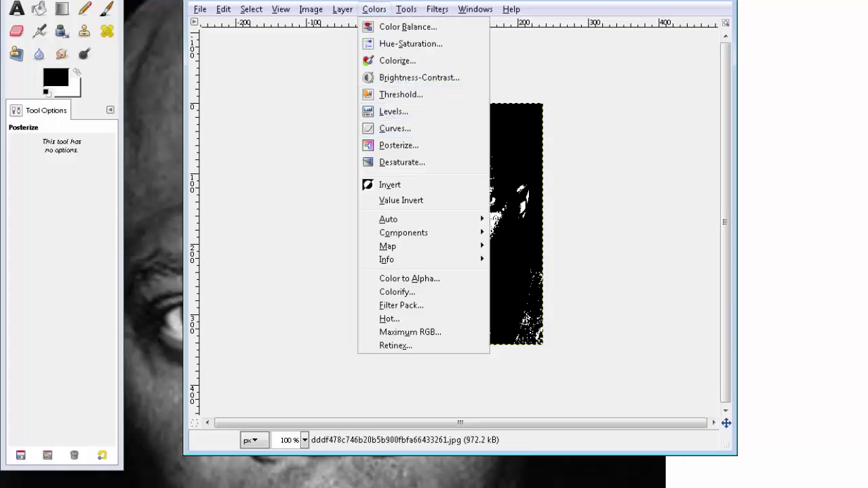
Apply Photocopy with mask radius 36.42, sharpness 0.487, percent black 0.100, percent white 0.965.
key("Escape")
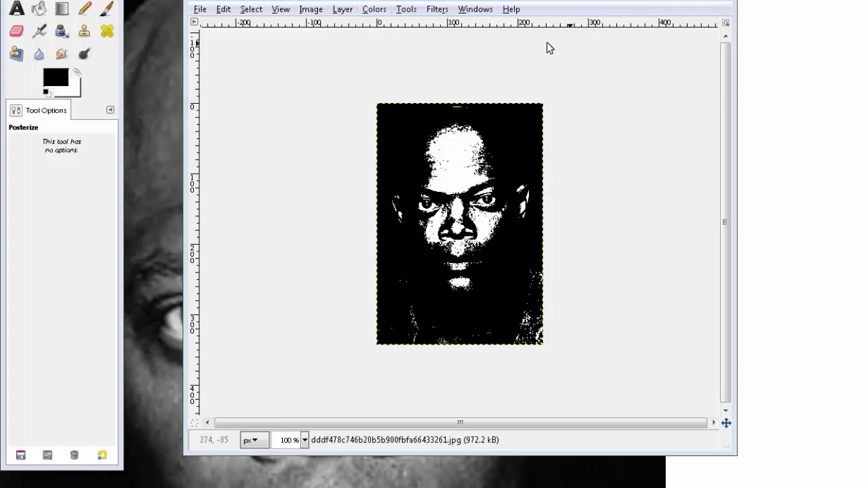
left_click(437, 9)
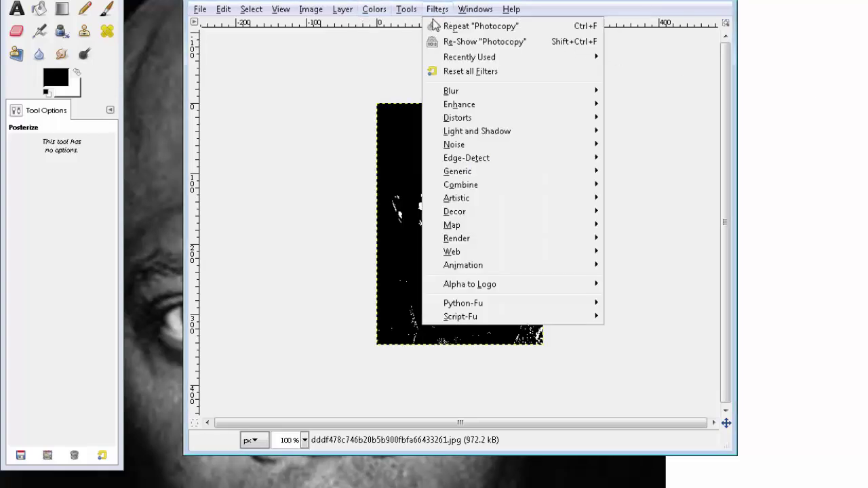
mouse_move(471, 162)
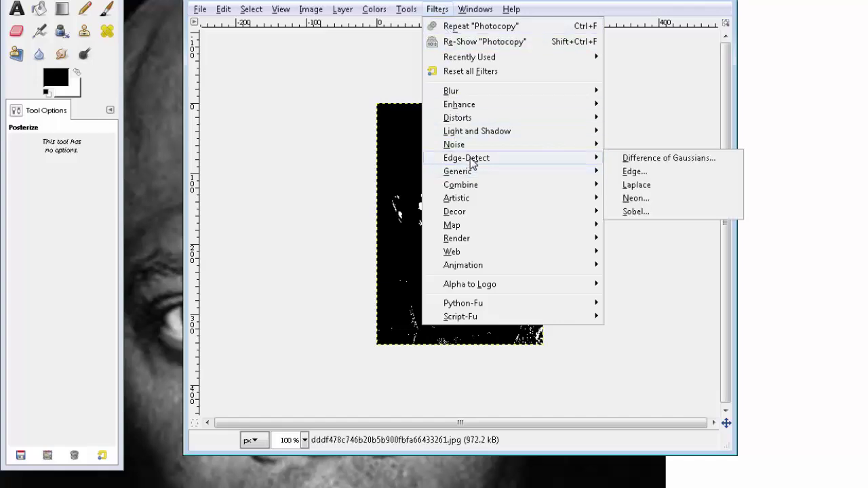
mouse_move(467, 146)
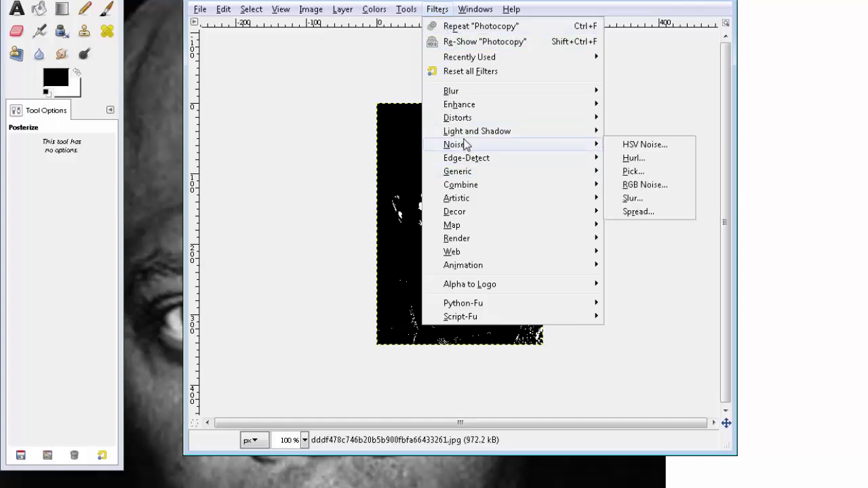
mouse_move(456, 200)
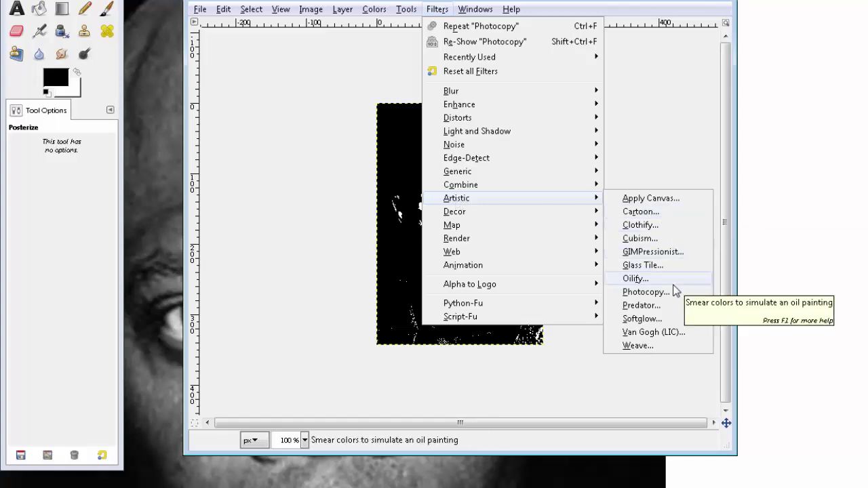
left_click(651, 293)
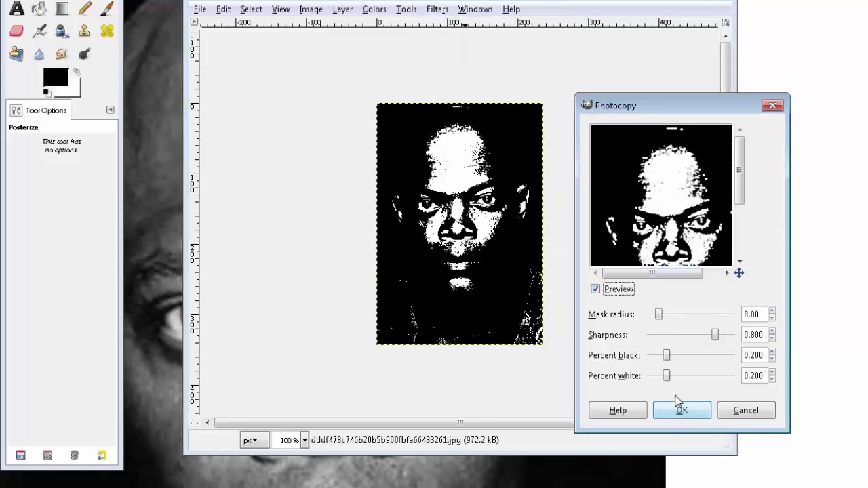
left_click_drag(659, 316, 703, 312)
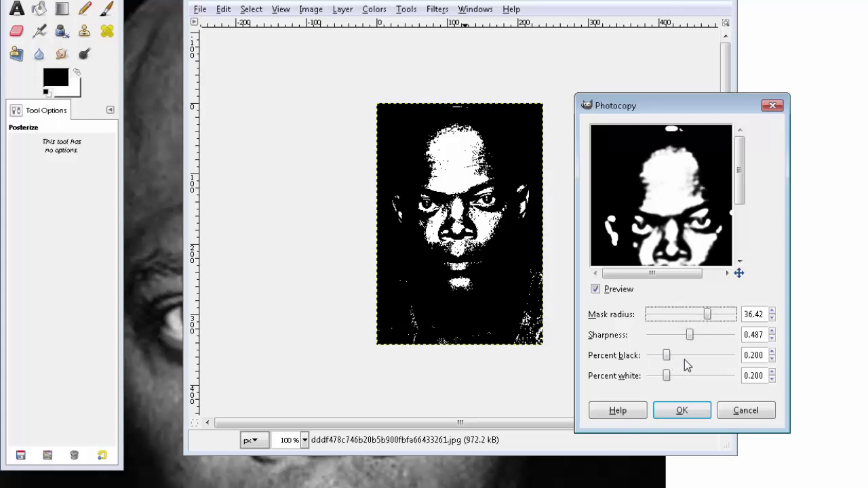
left_click_drag(668, 356, 728, 380)
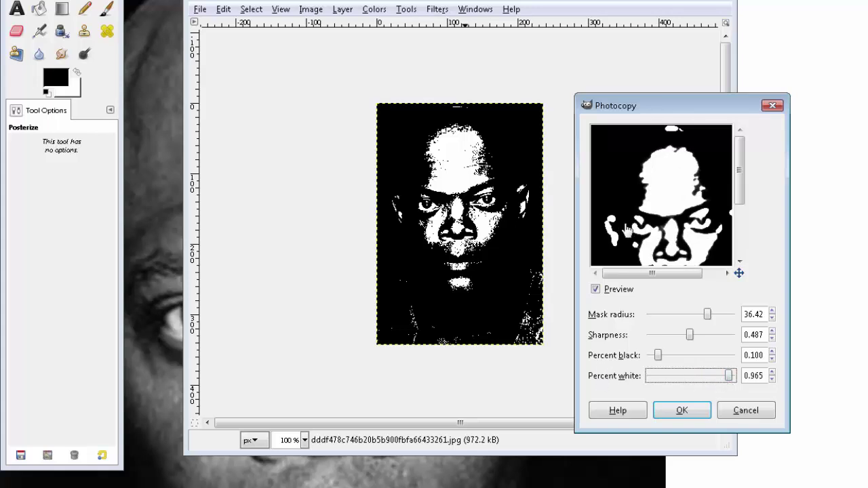
left_click_drag(736, 197, 744, 227)
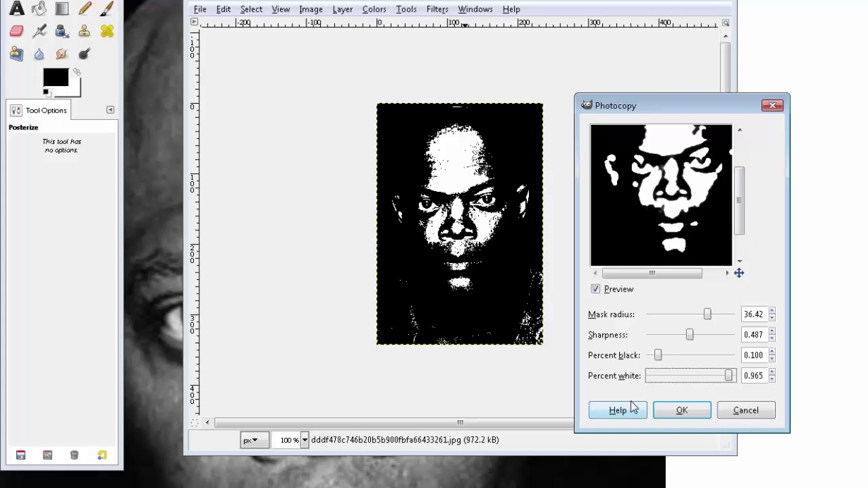
left_click(671, 409)
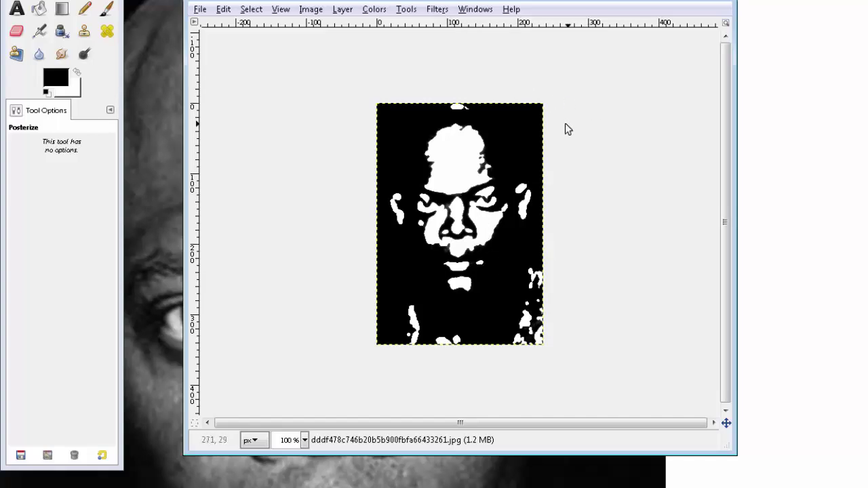
Undo the previous edit and reapply Photocopy with the same settings to the grayscale photo.
key("ctrl+z")
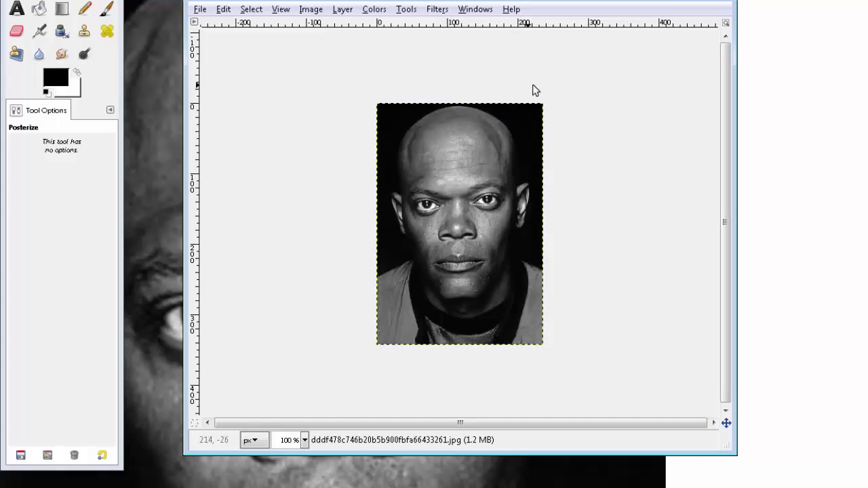
left_click(434, 9)
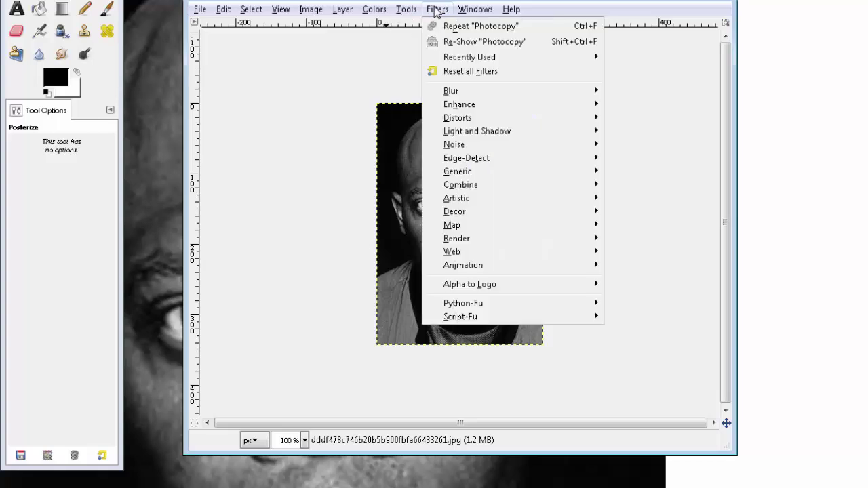
mouse_move(604, 196)
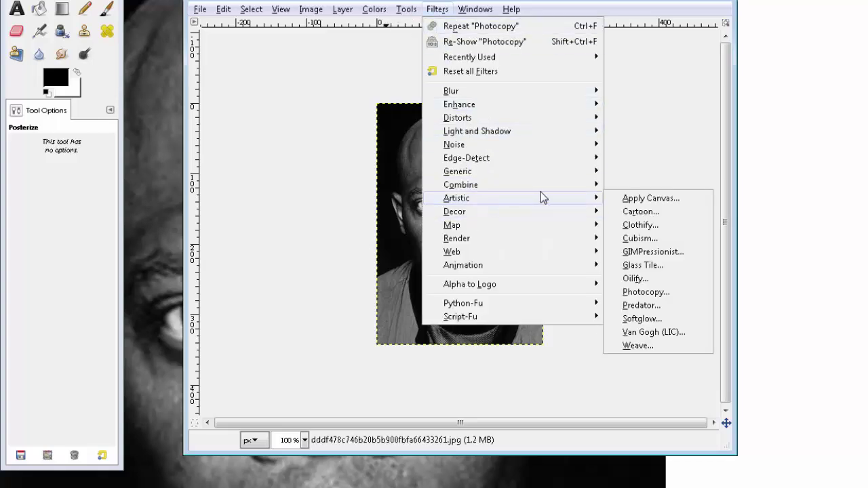
left_click(657, 293)
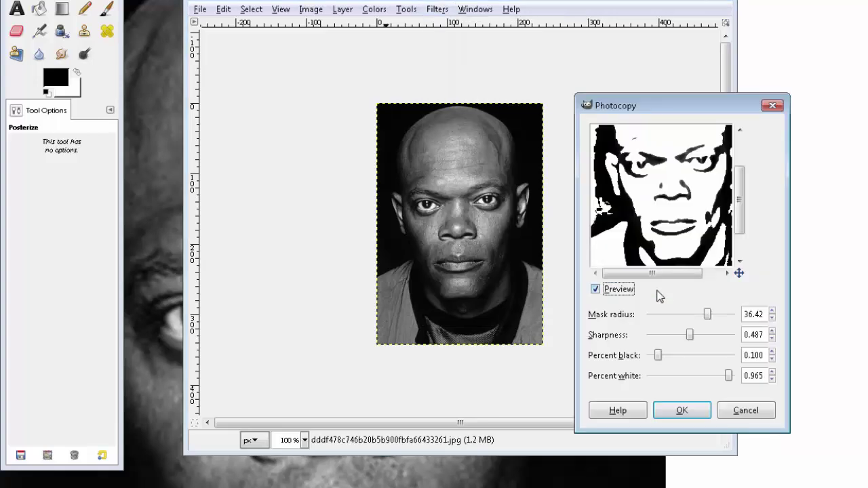
left_click(664, 414)
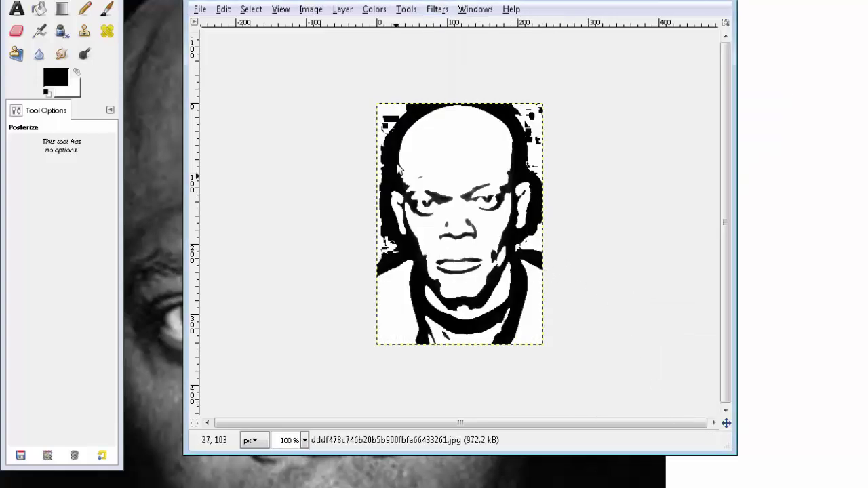